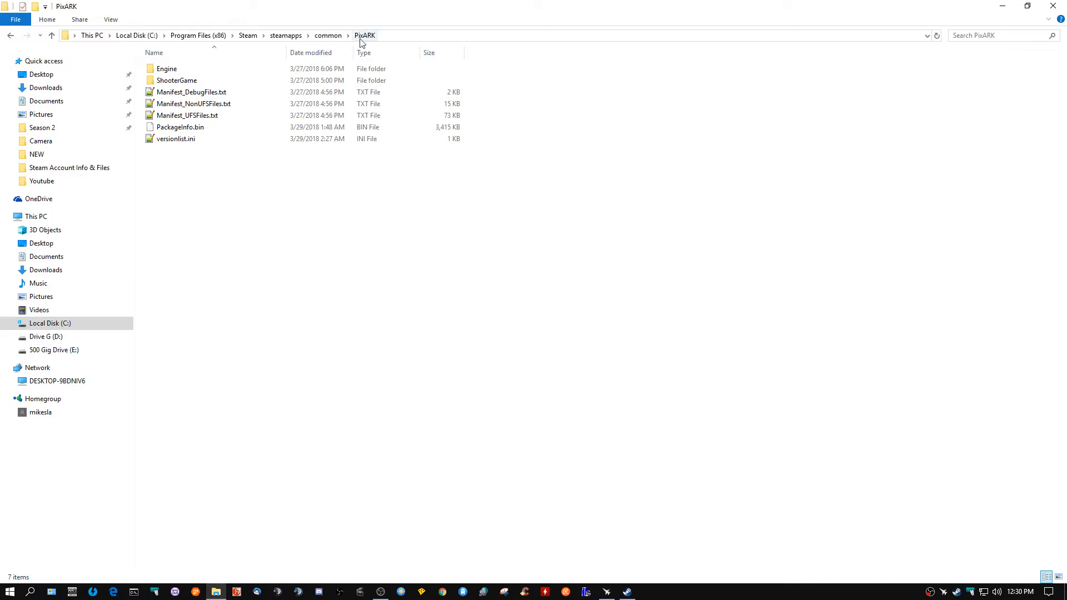
double_click(188, 80)
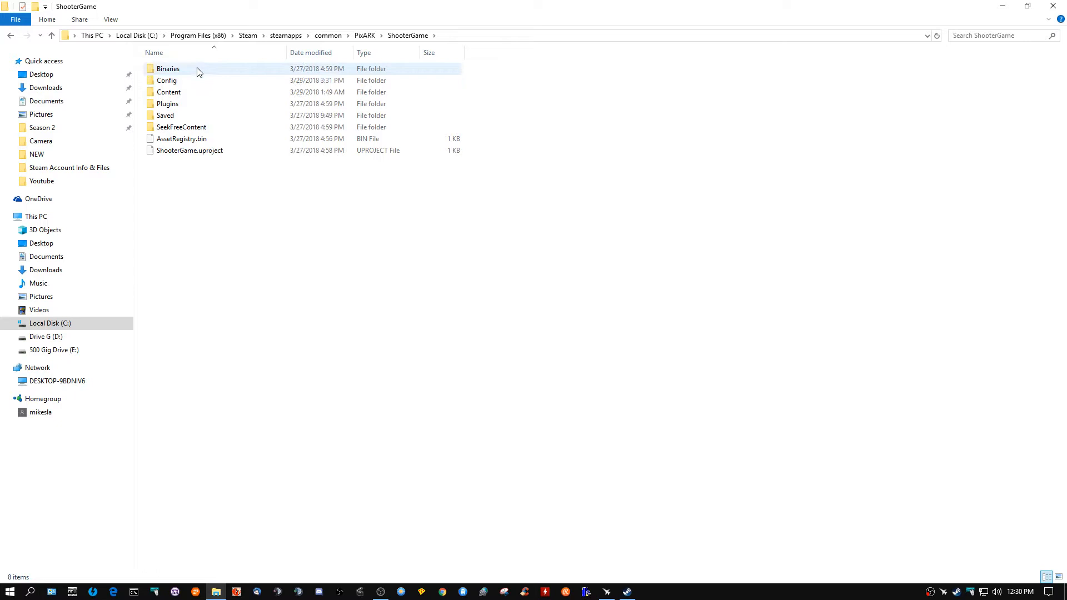
double_click(192, 115)
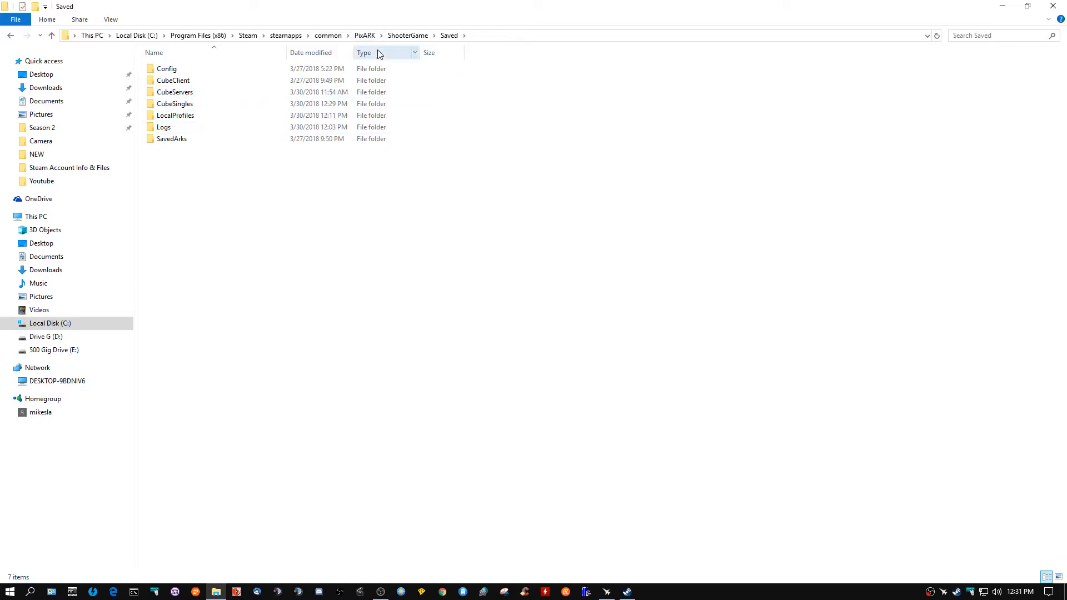
double_click(202, 105)
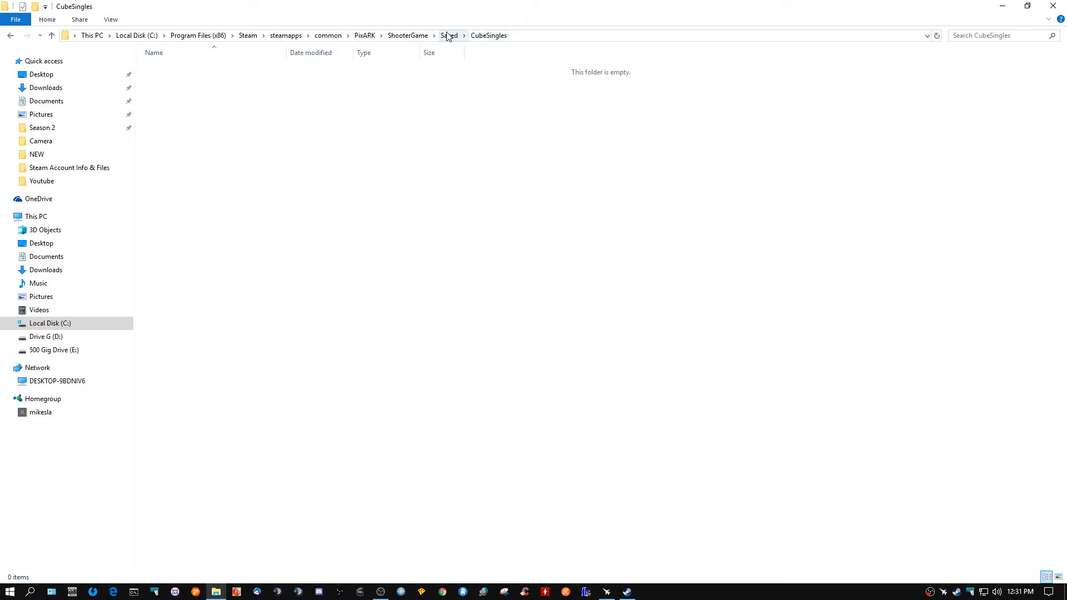
left_click(364, 35)
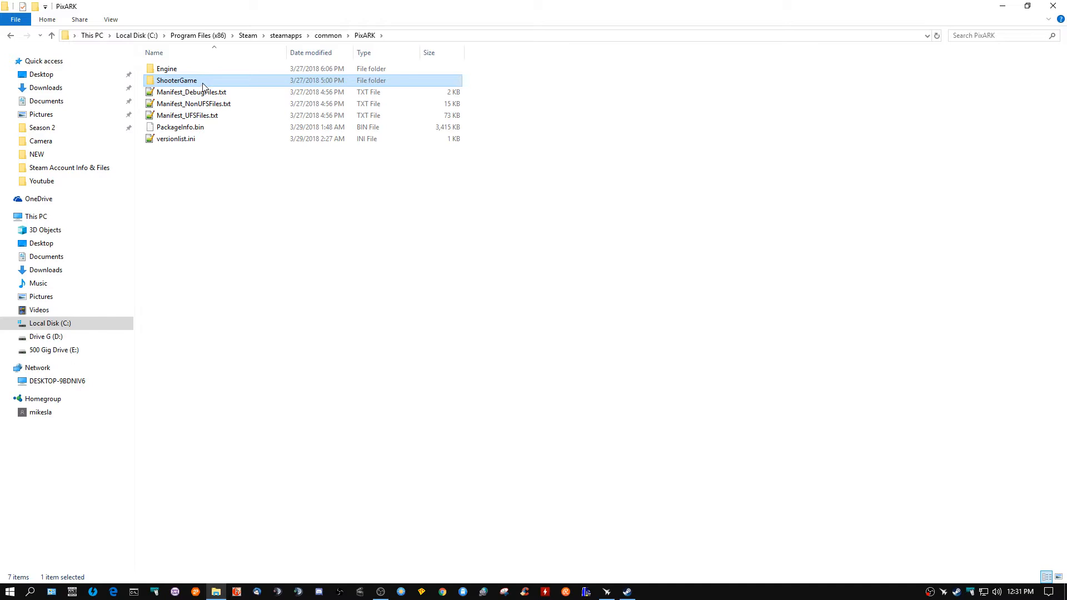
left_click(1001, 6)
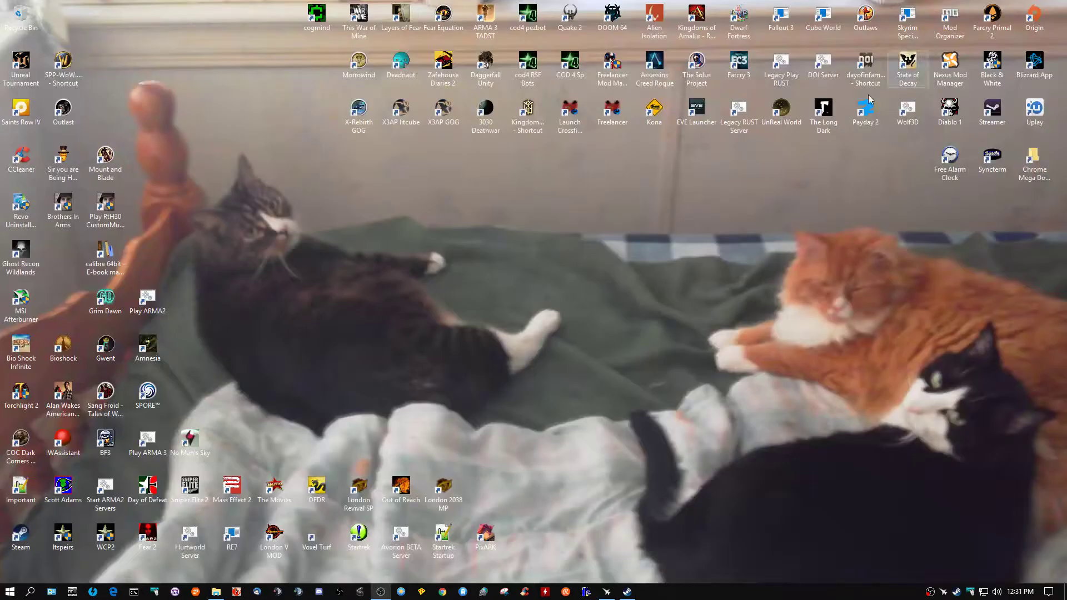
Launch PixARK from the desktop and respawn the survivor at a random location.
double_click(488, 539)
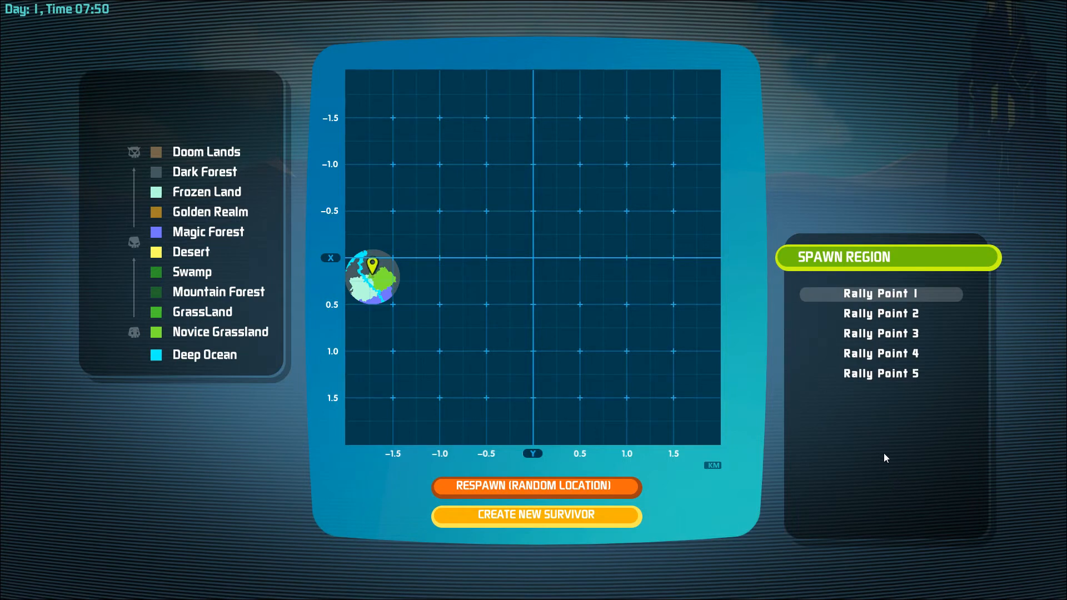
left_click(567, 486)
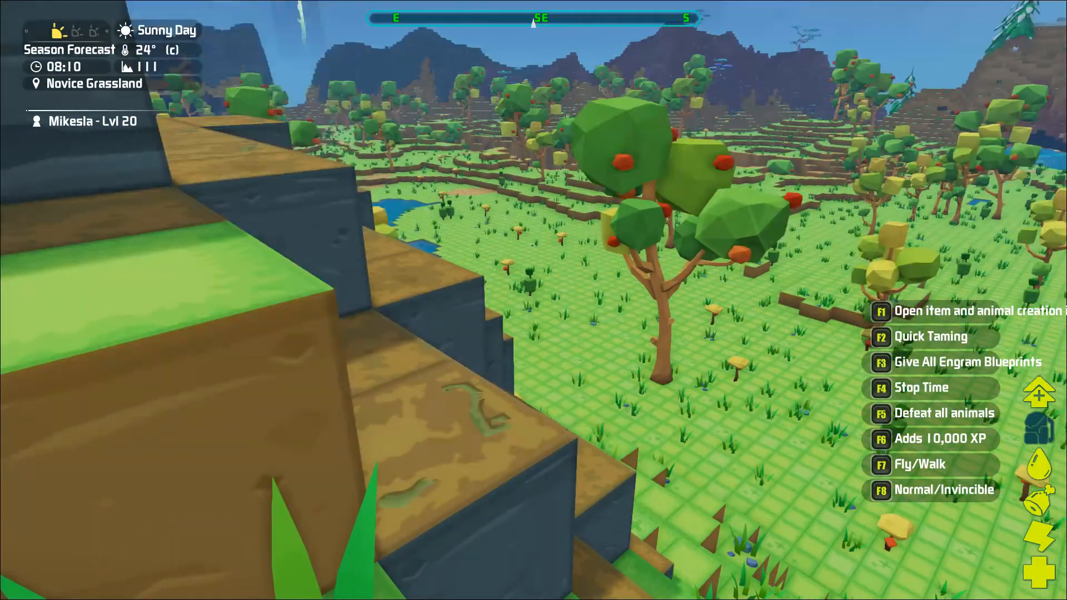
Bring up the world map to see where the survivor stands in the Novice Grassland.
key("m")
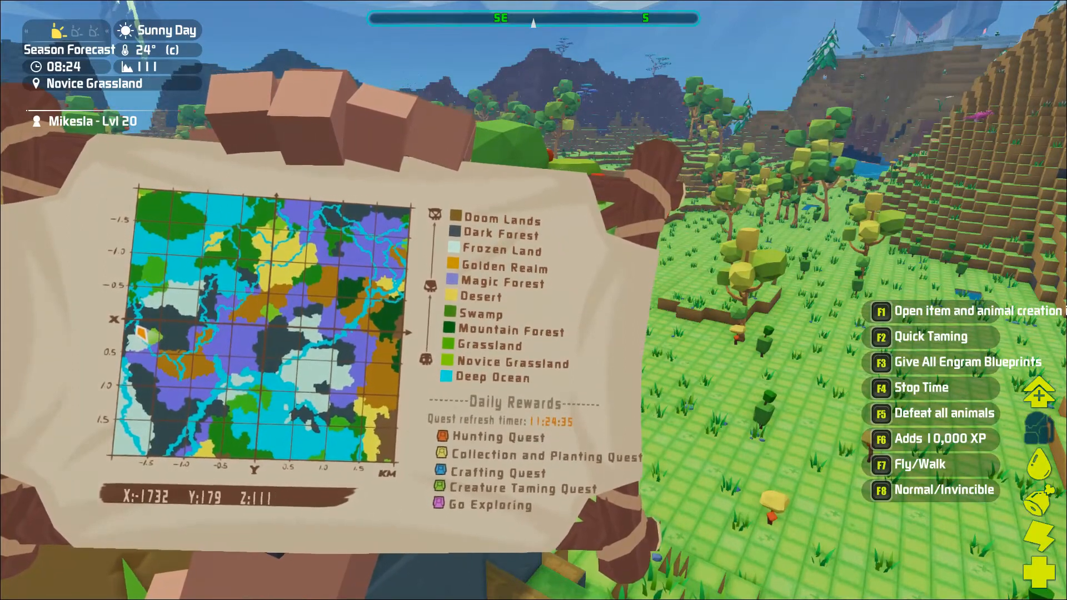
Put the map away and fly the survivor across the grassland down toward the orange dinosaur.
key("m")
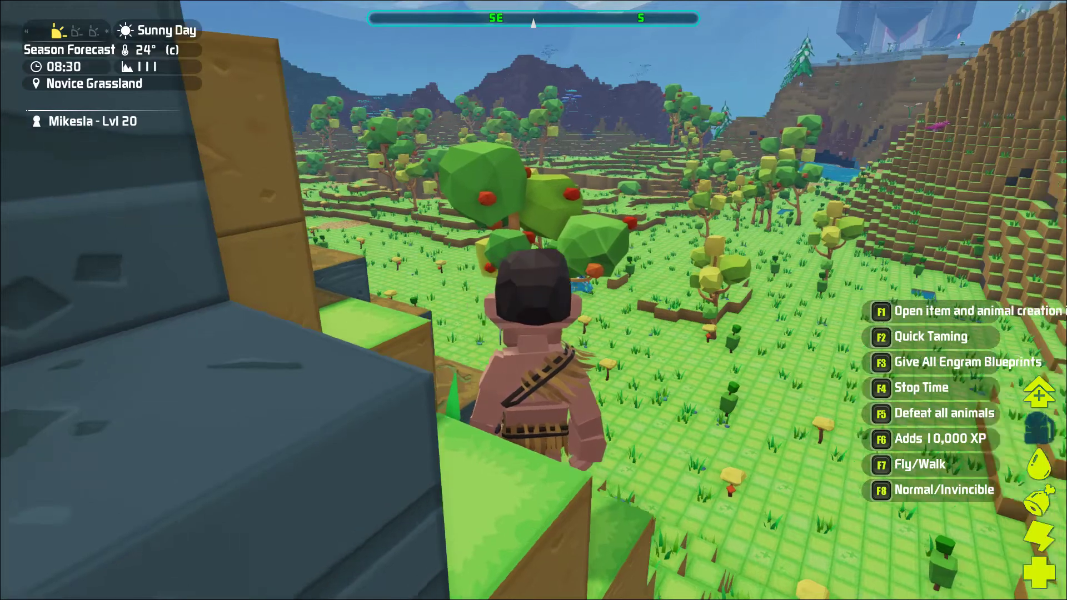
left_click_drag(534, 334, 534, 251)
key("w")
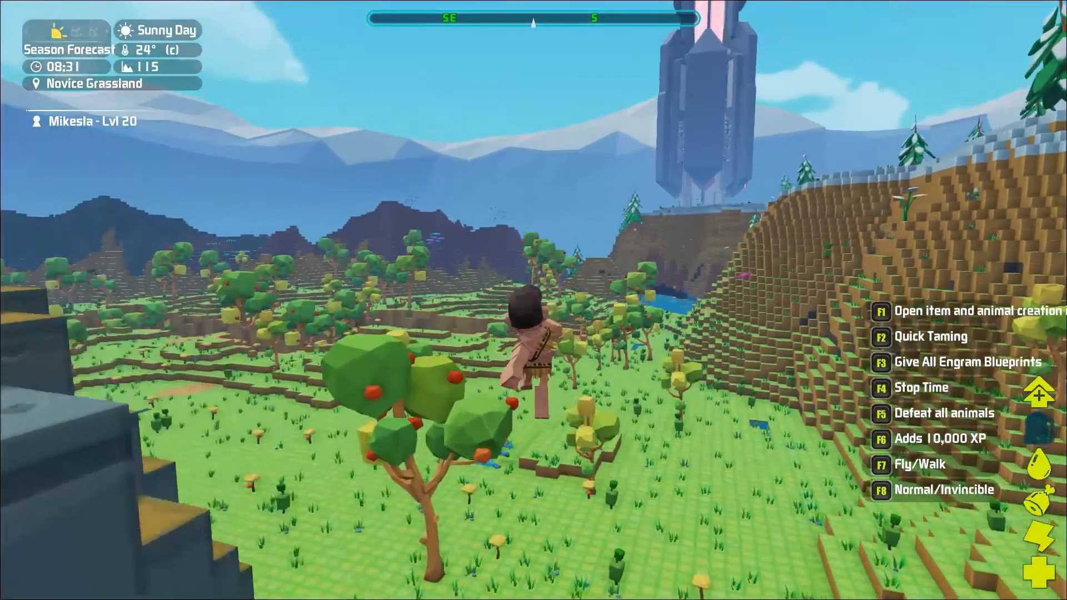
key("w")
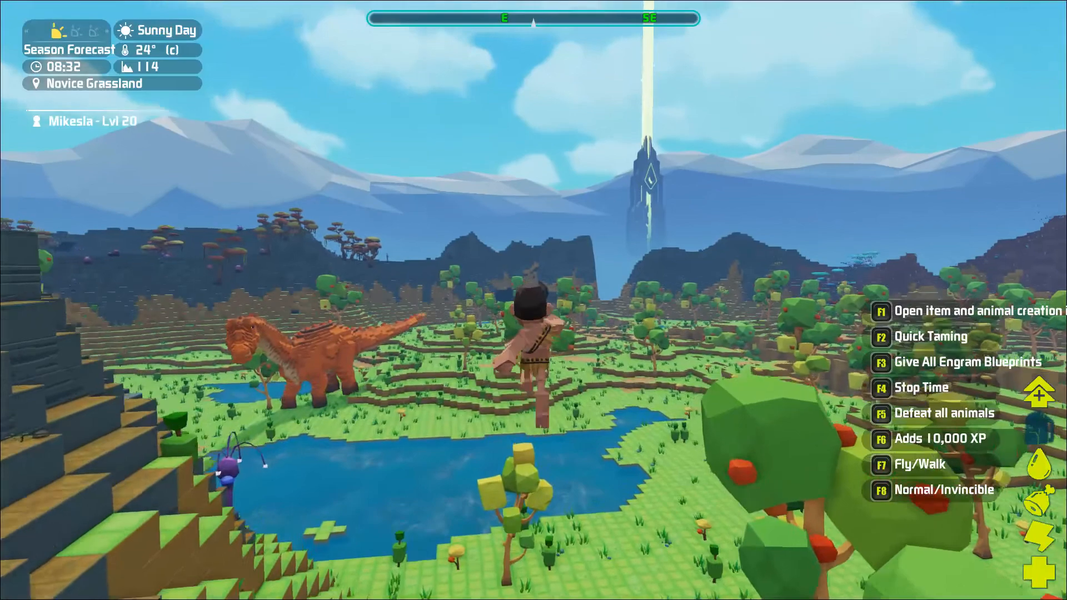
key("w")
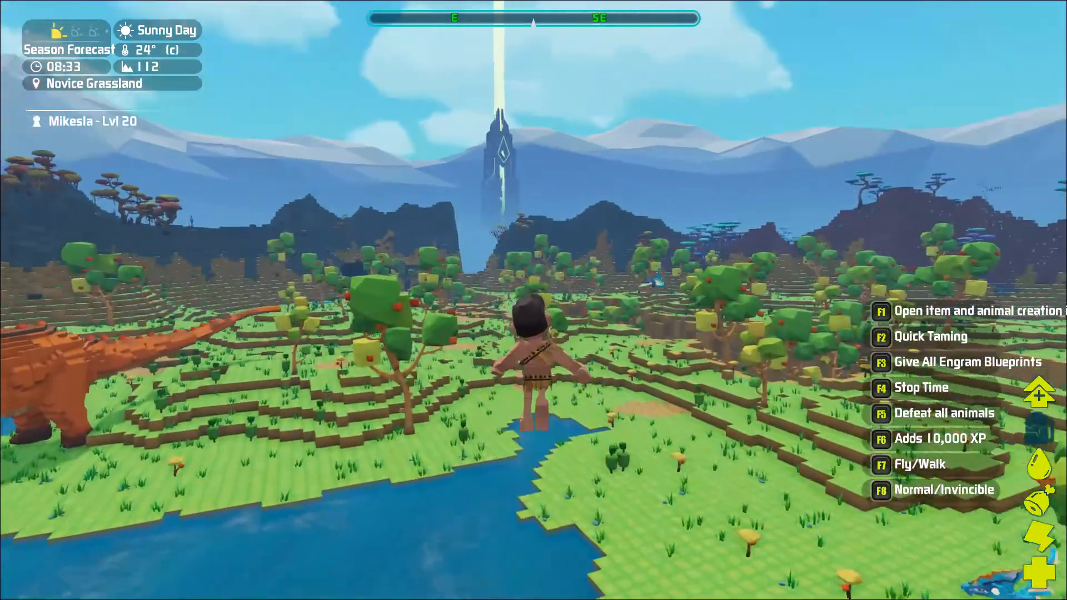
key("w")
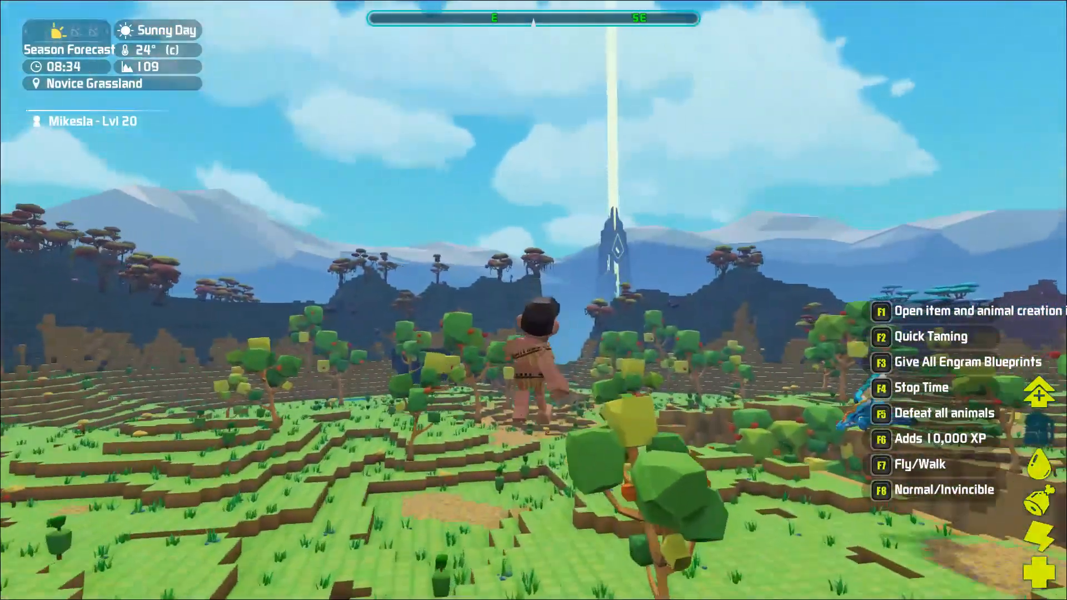
key("w")
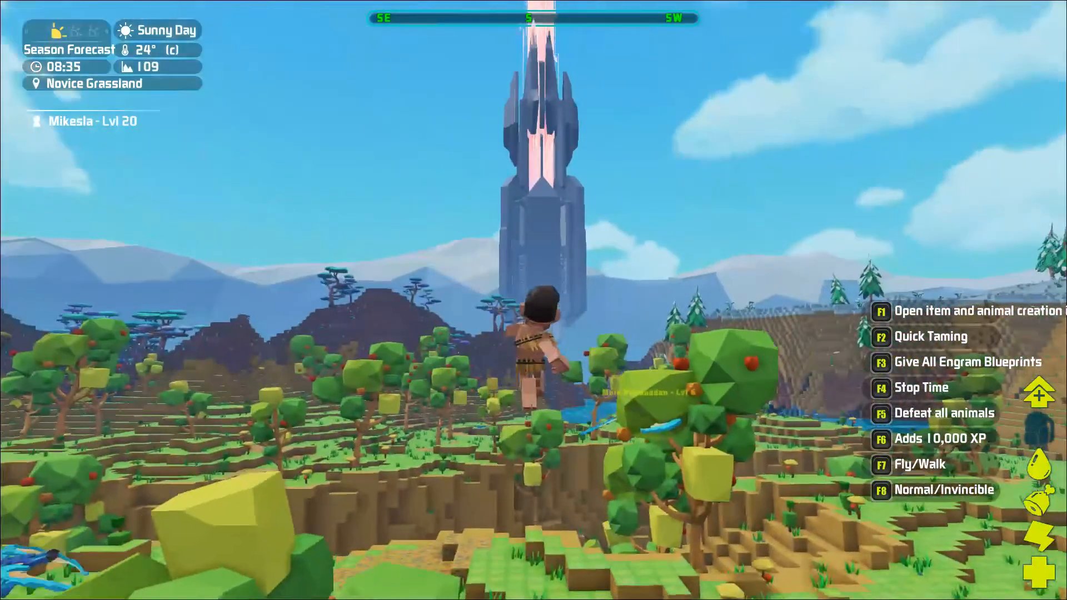
key("w")
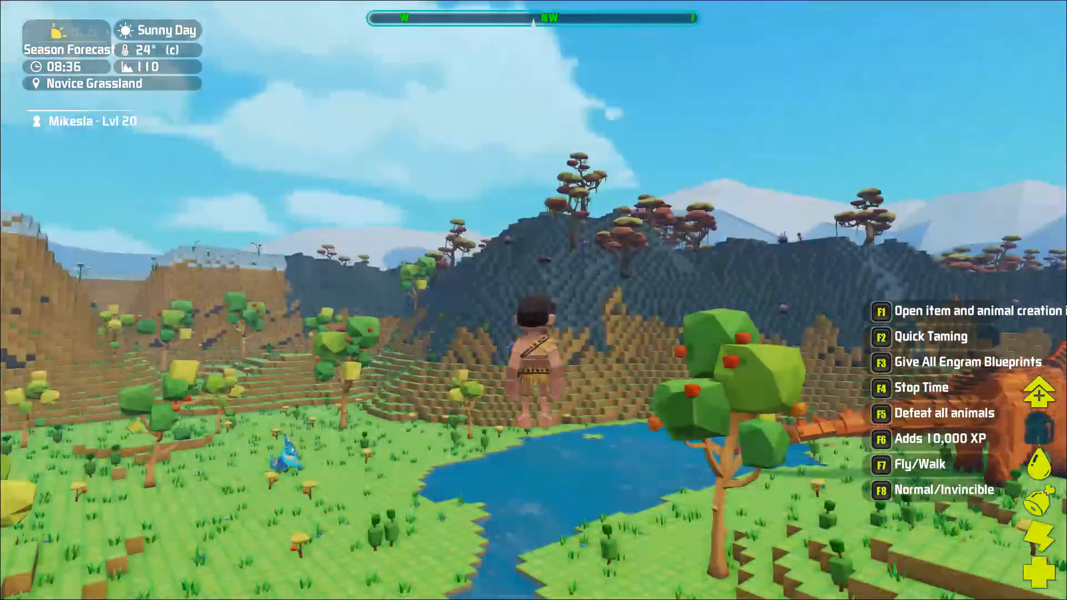
key("w")
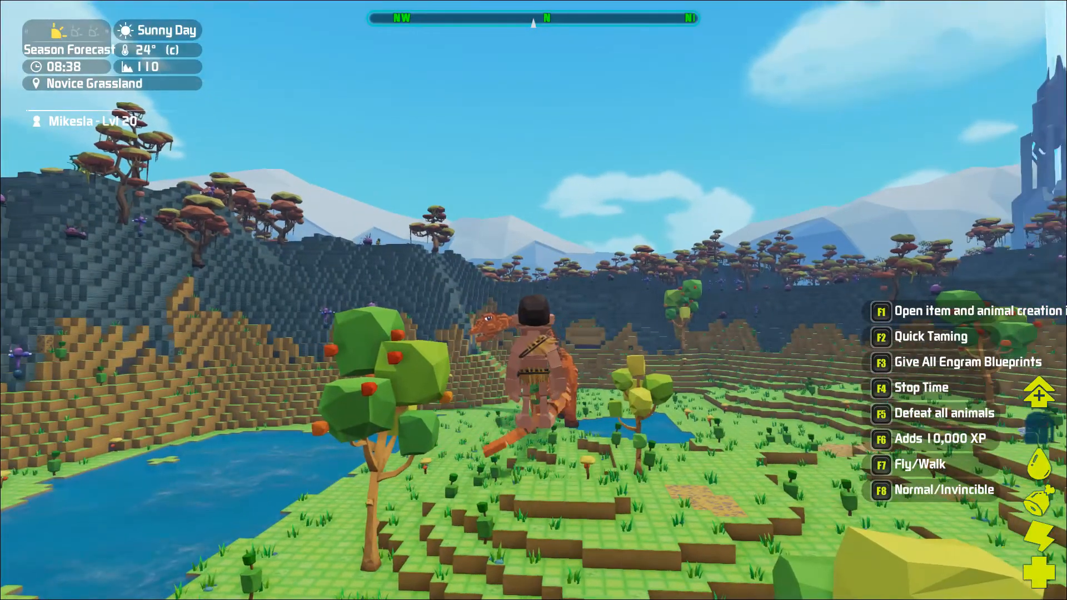
key("w")
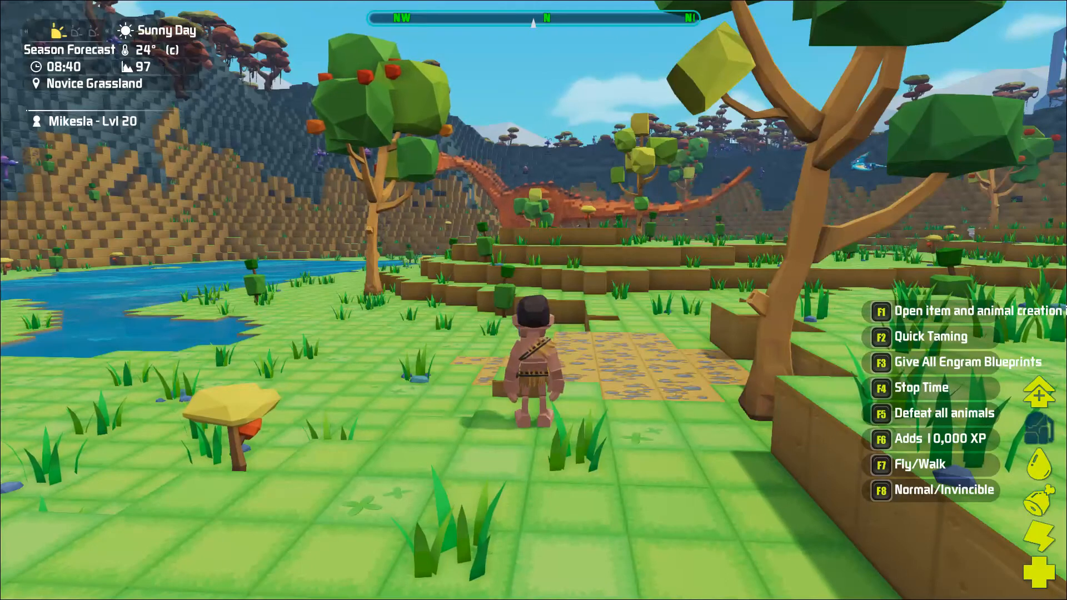
Check the landing position on the world map, close it, and bring up the pause menu.
key("v")
key("m")
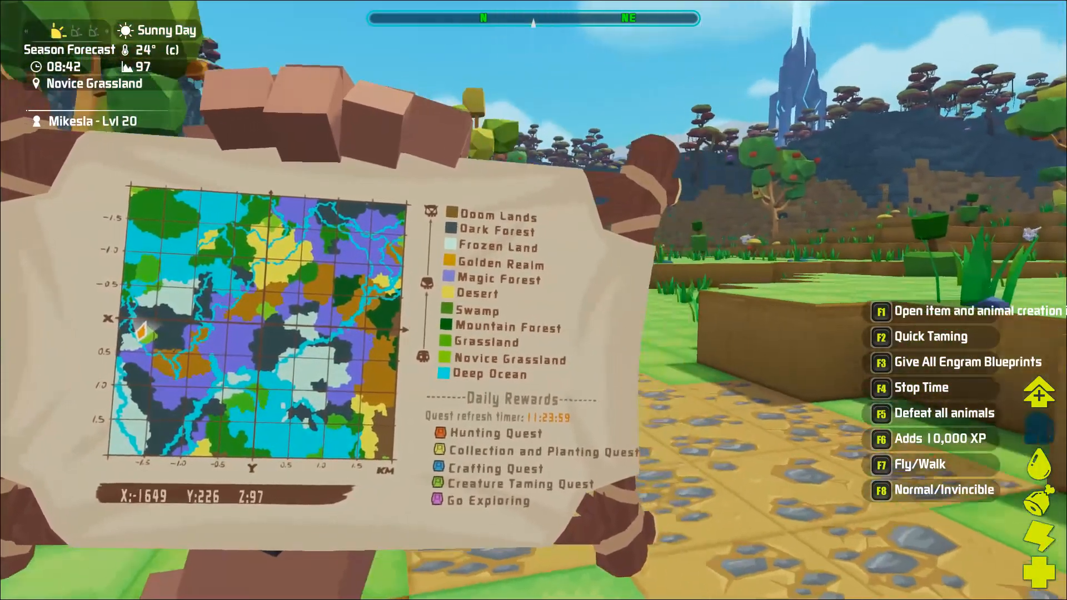
key("m")
key("v")
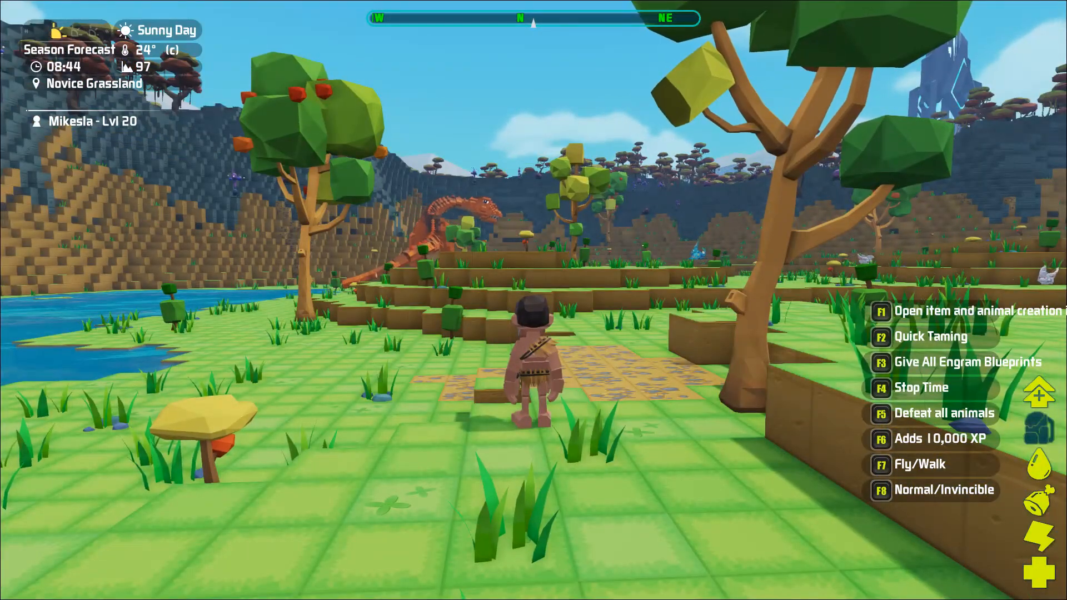
key("Escape")
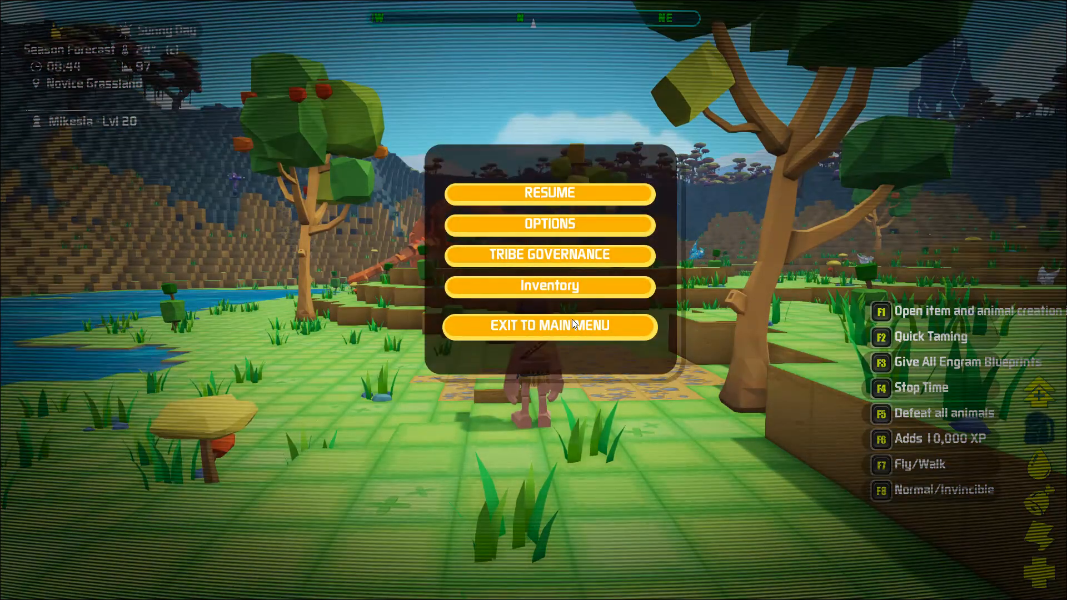
Exit to the main menu, quit PixARK, and open the ShooterGame folder in Explorer.
left_click(572, 319)
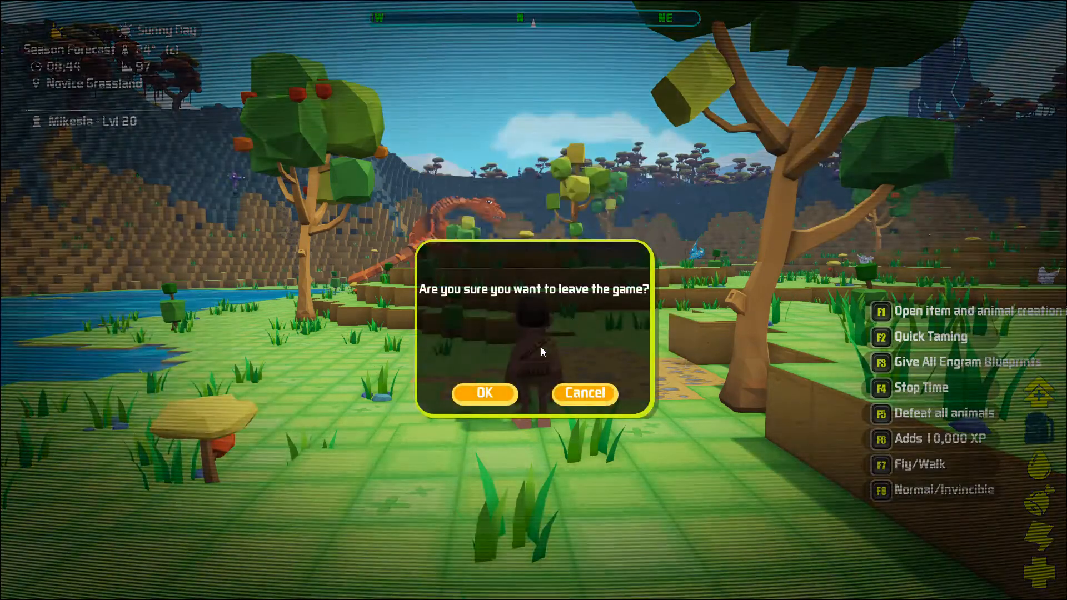
left_click(493, 389)
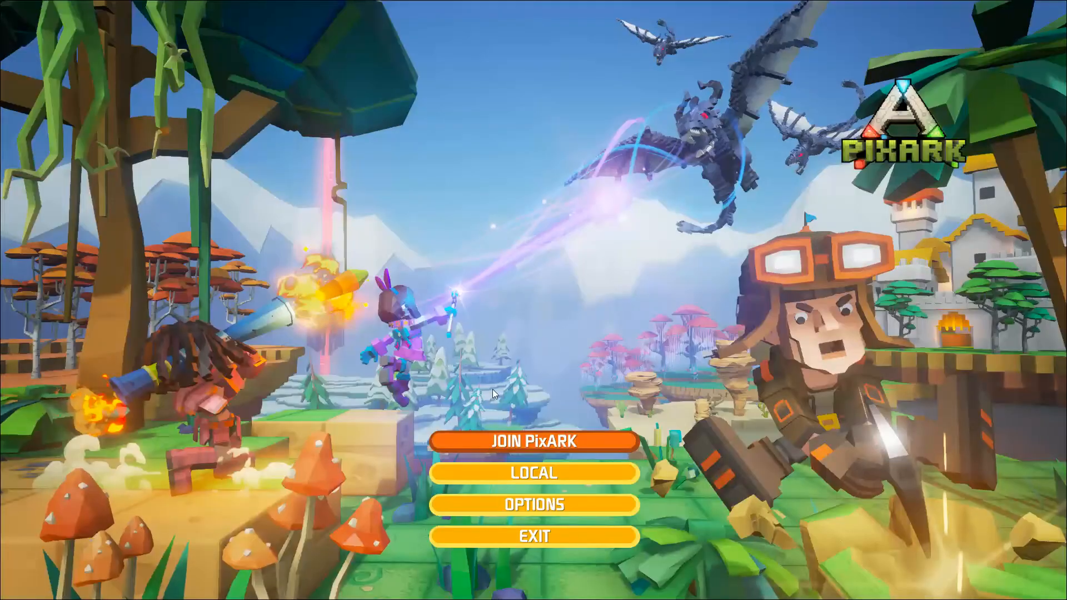
left_click(560, 536)
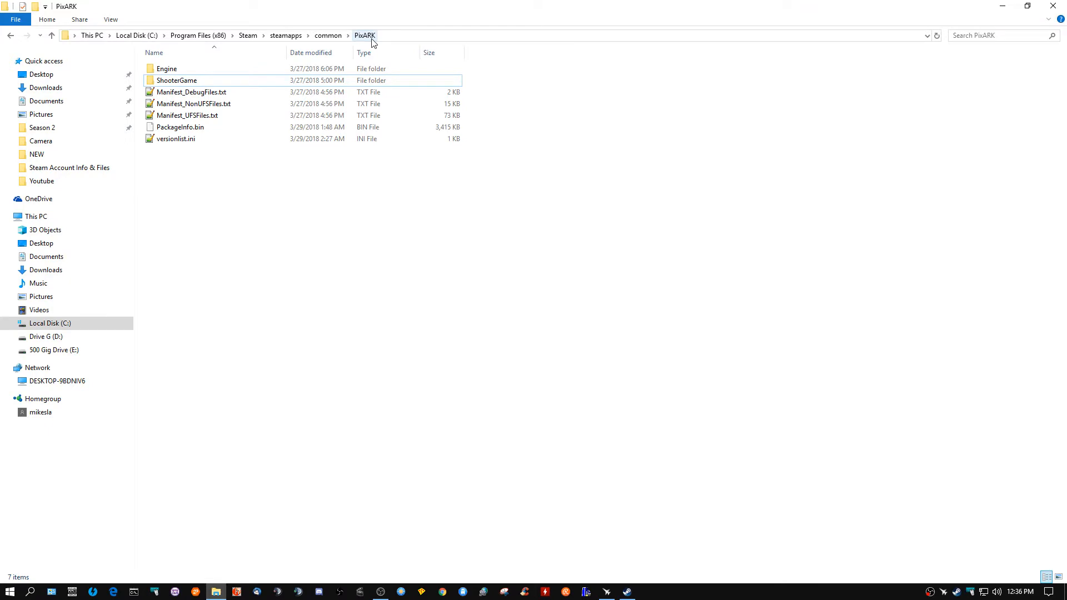
double_click(213, 80)
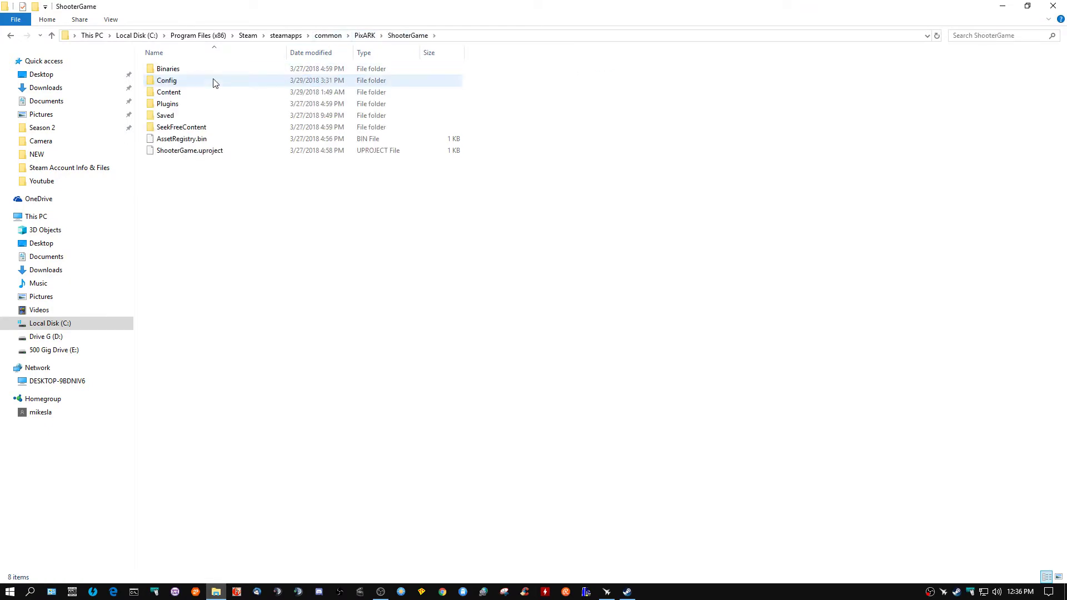
Go into Saved > CubeSingles > CubeWorld_Light and look at its long-named map subfolder.
double_click(188, 116)
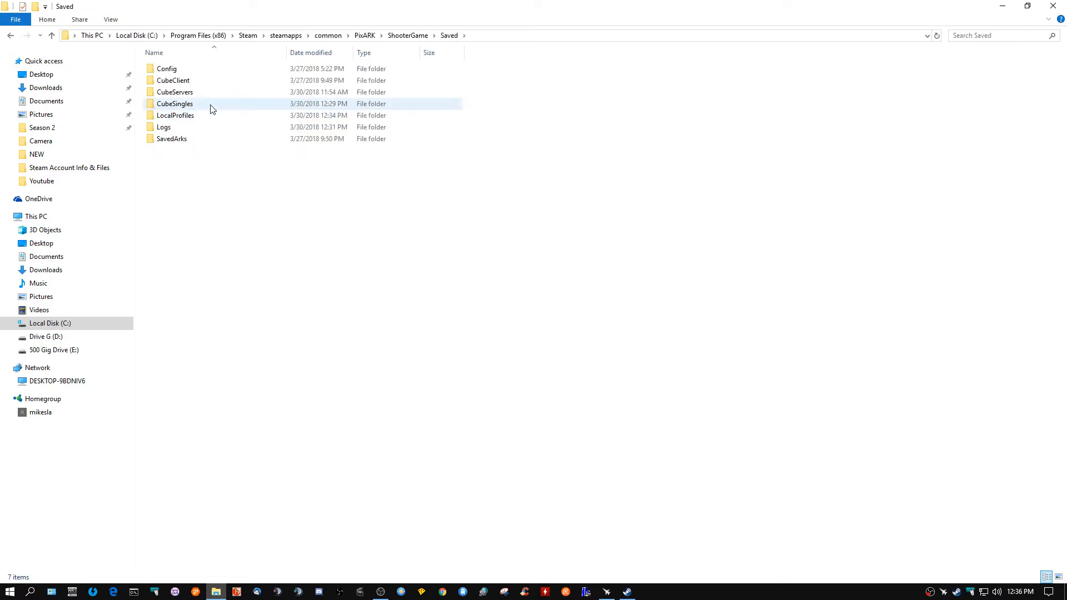
mouse_move(175, 104)
double_click(211, 106)
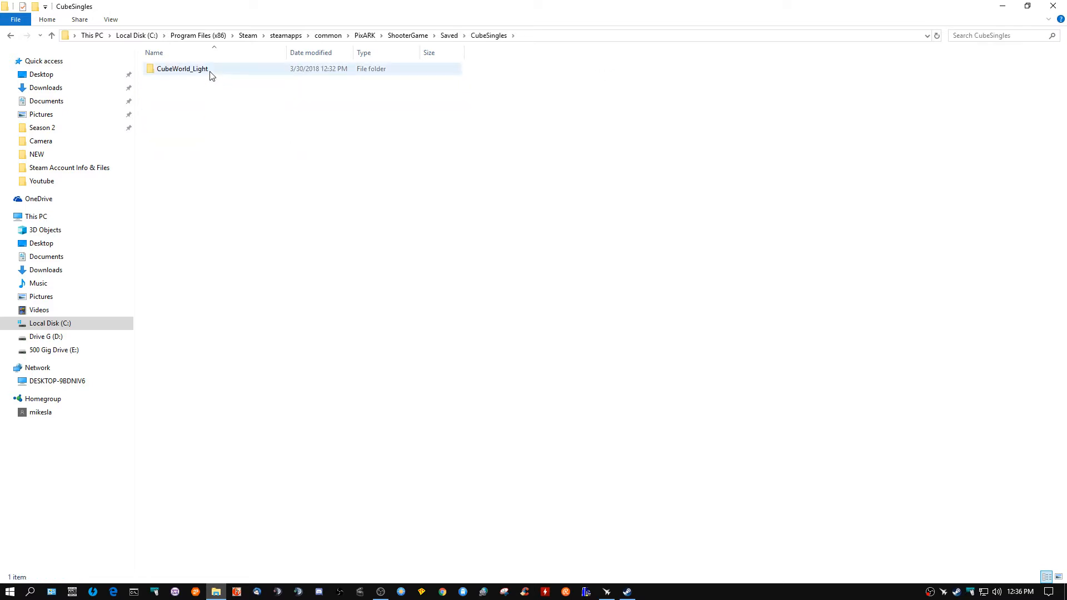
left_click(183, 74)
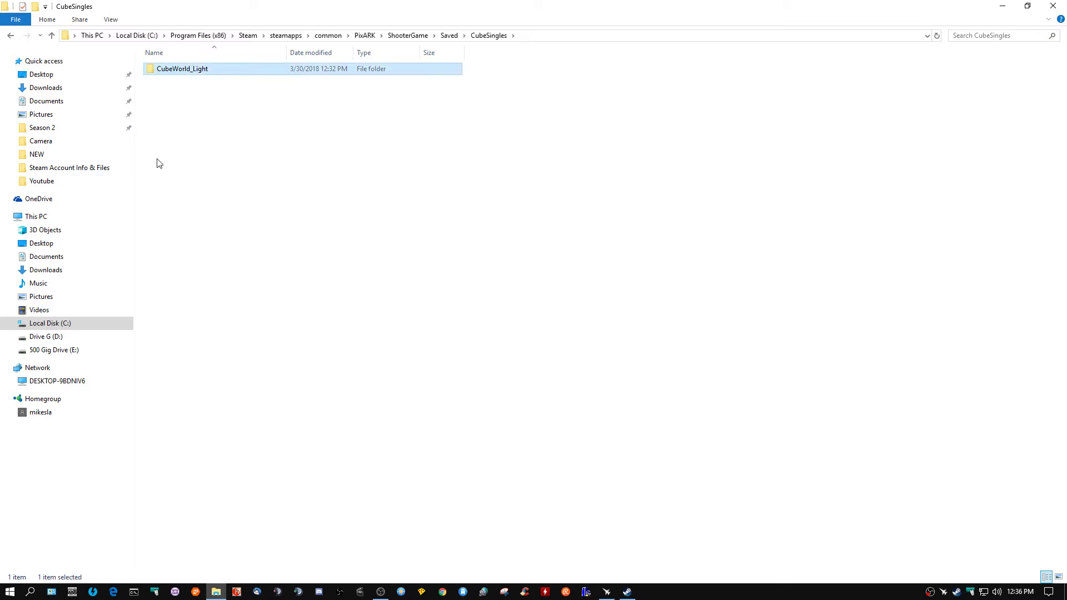
double_click(199, 70)
left_click(188, 69)
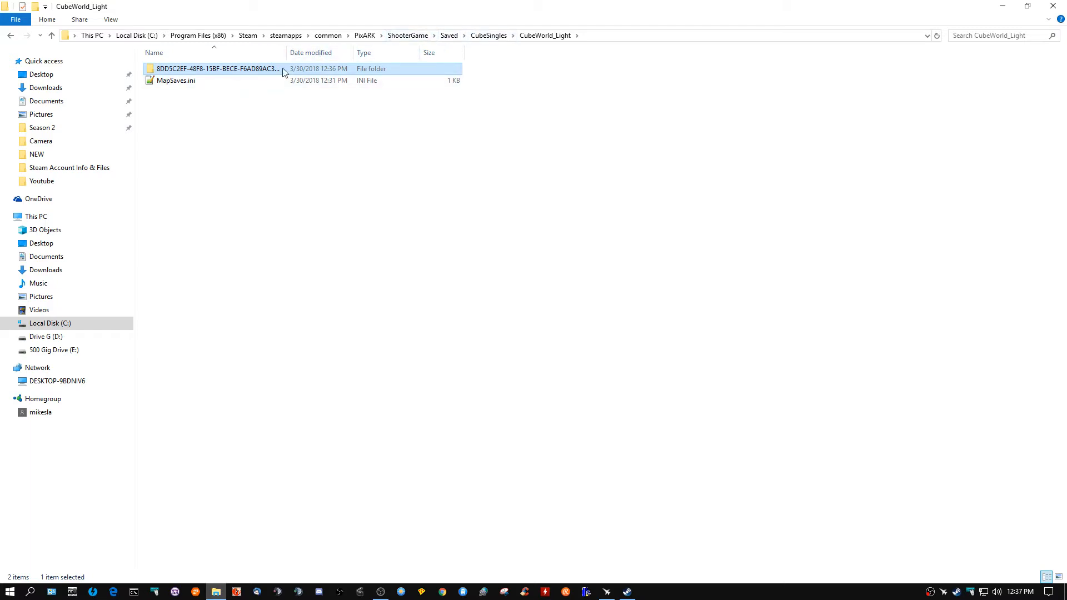
left_click(235, 121)
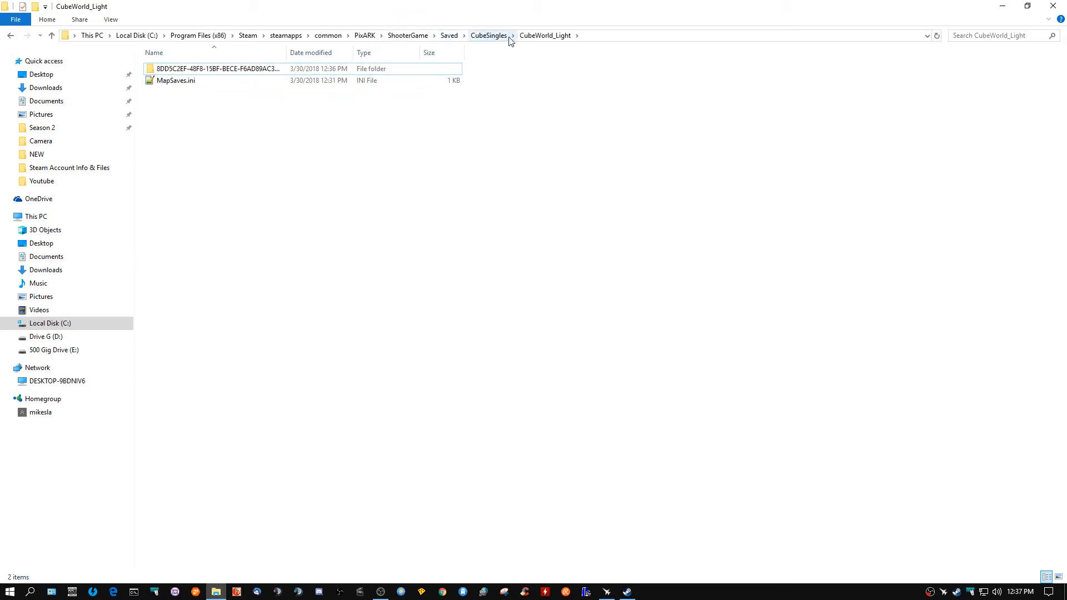
Return to CubeSingles and bring up the context menu for the CubeWorld_Light folder.
left_click(491, 36)
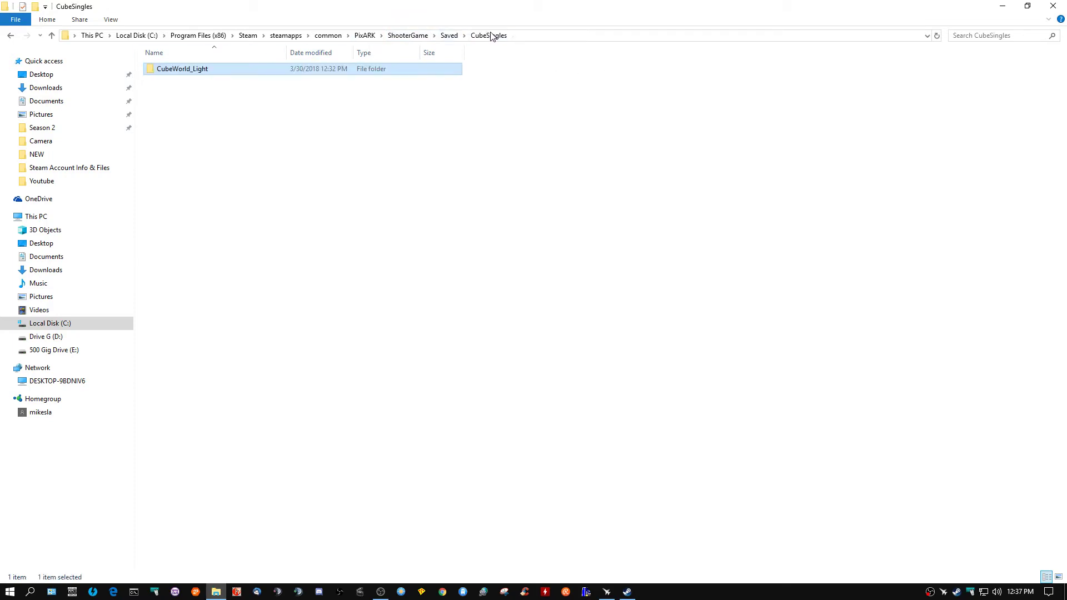
right_click(194, 70)
left_click(193, 71)
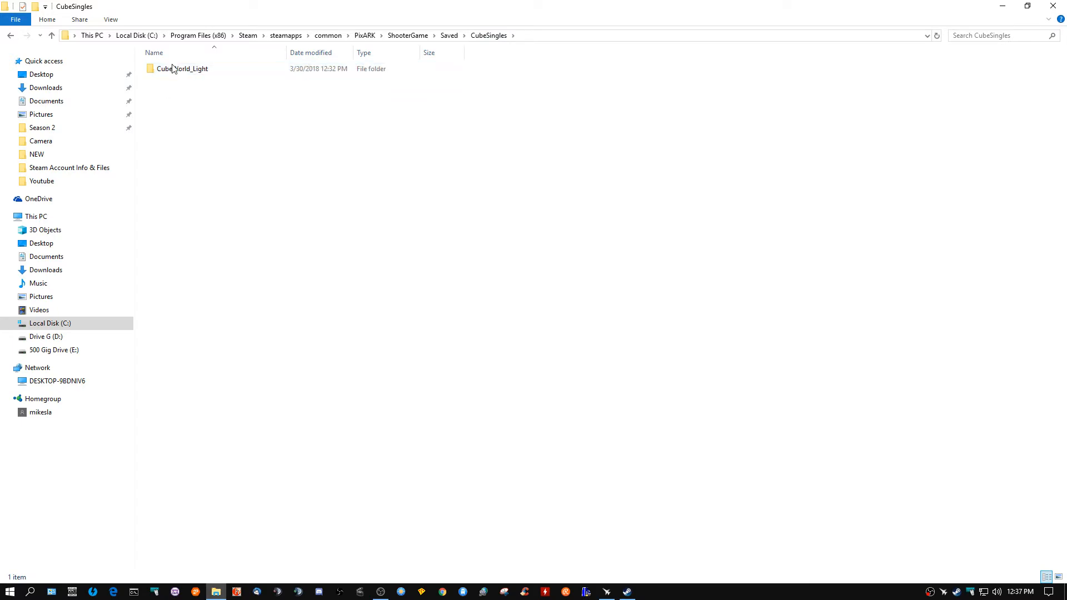
right_click(173, 71)
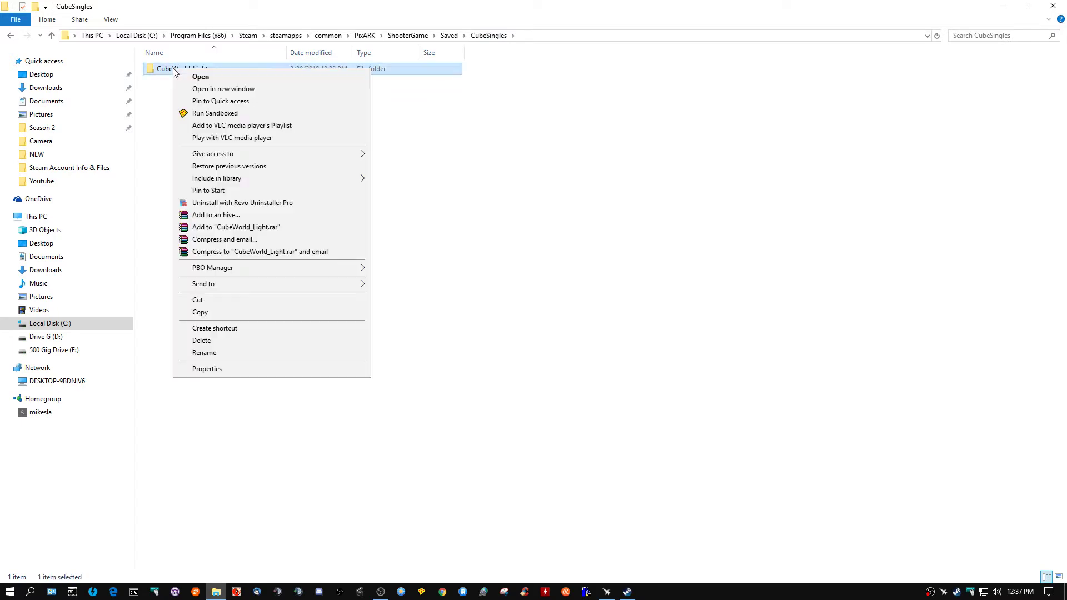
Copy CubeWorld_Light, then go to Drive G (D:) > pixark_dedicated > ShooterGame.
left_click(212, 312)
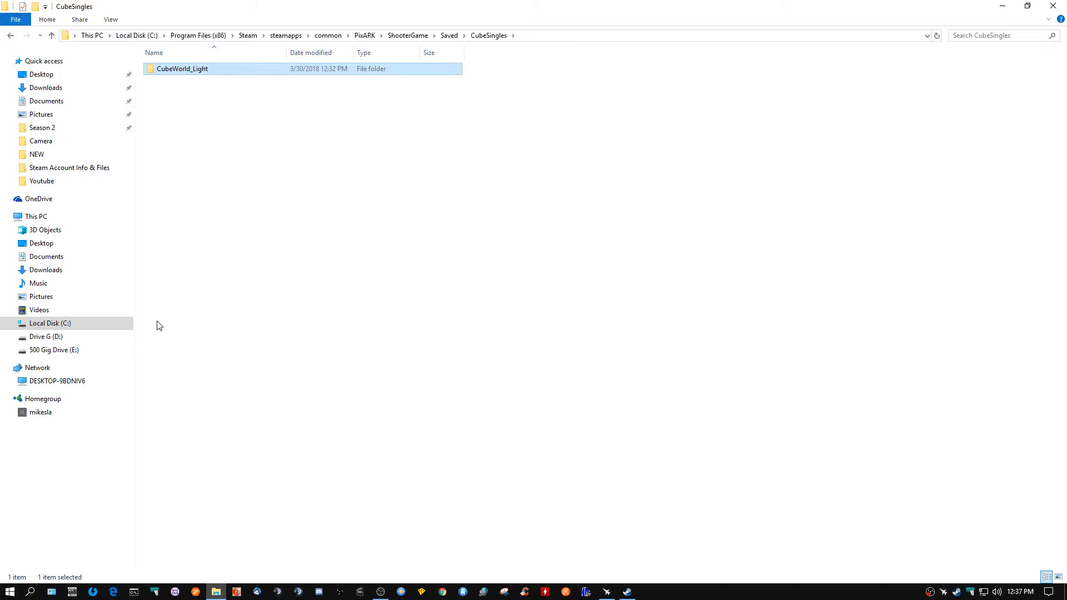
mouse_move(46, 336)
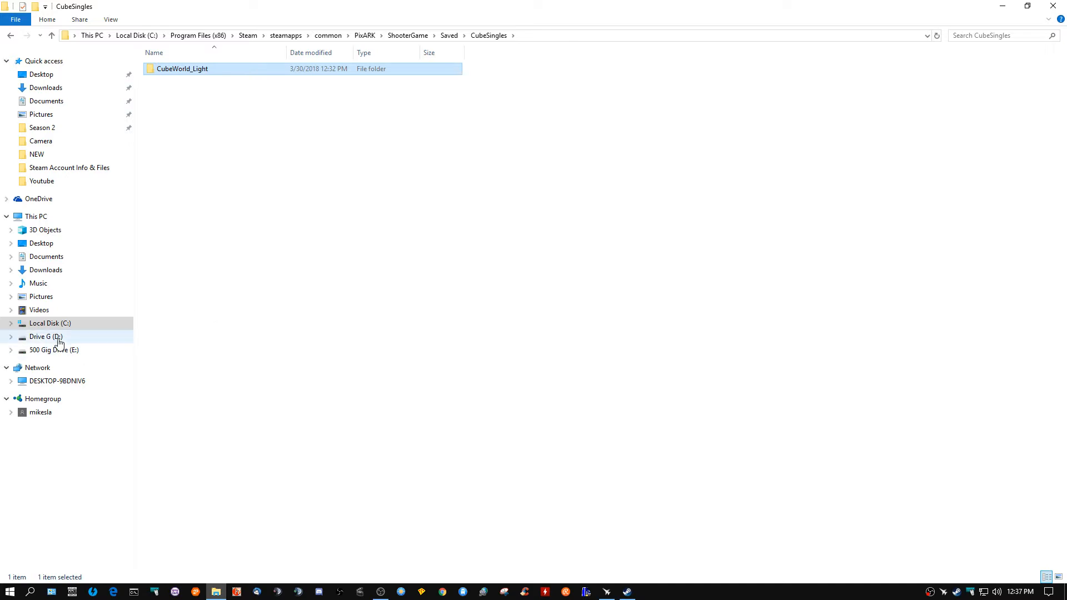
left_click(46, 337)
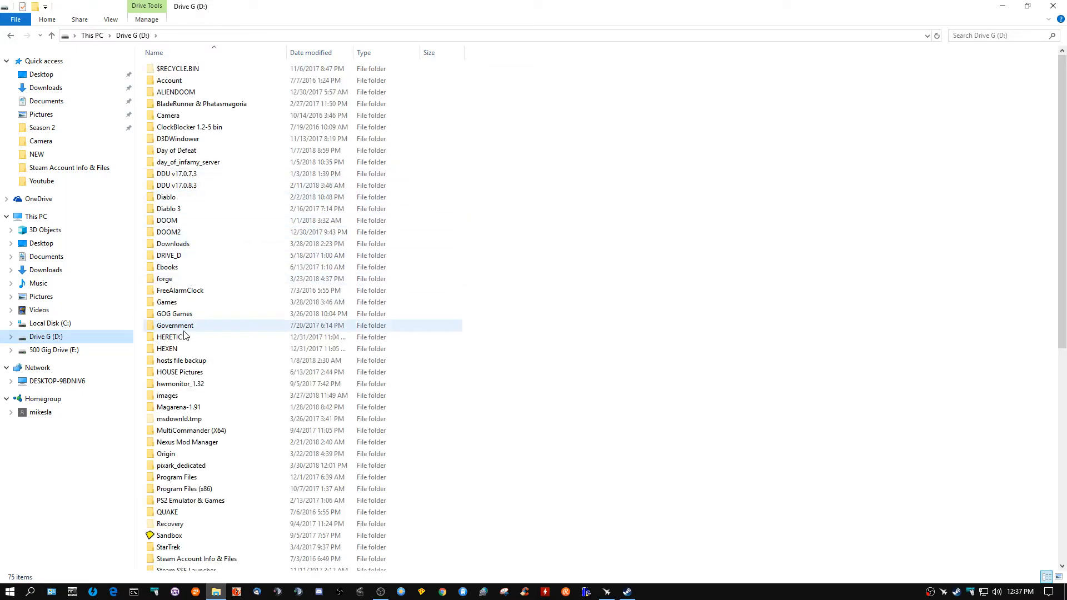
double_click(182, 465)
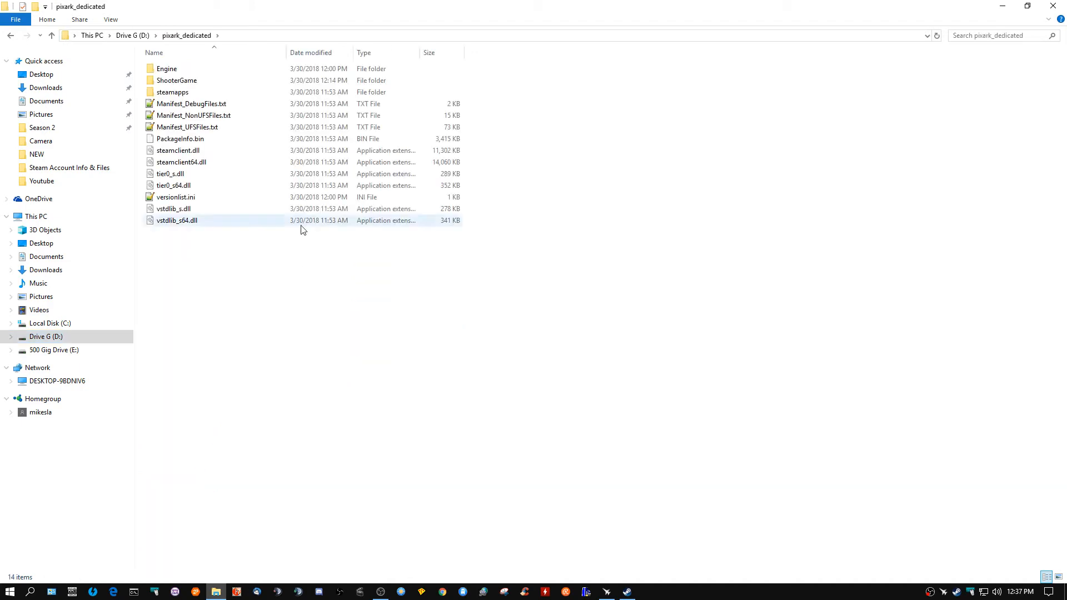
double_click(194, 84)
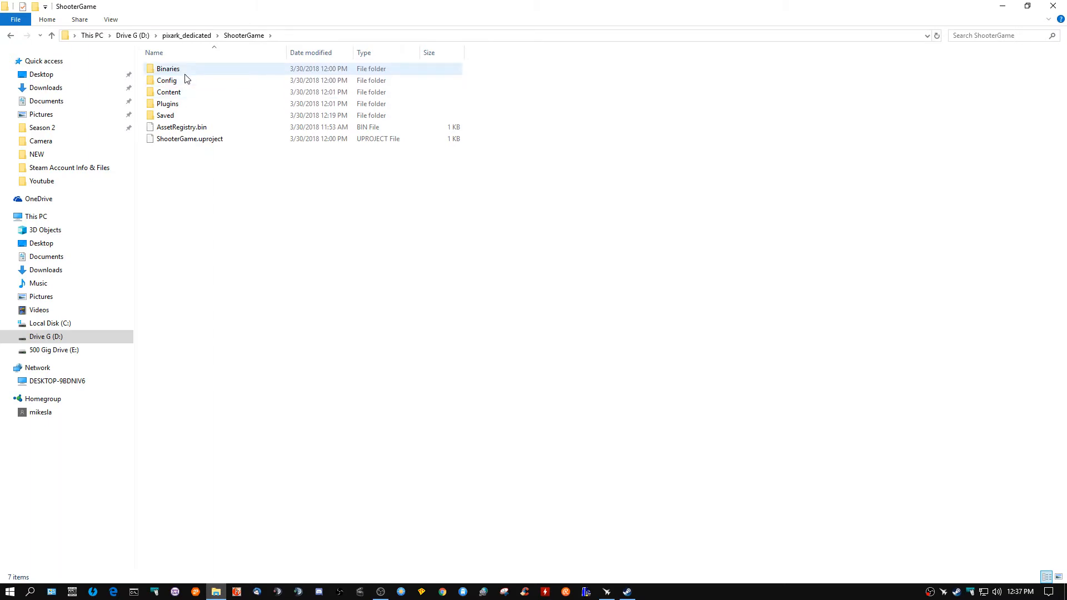
Go into the server's Saved > CubeServers and select its existing CubeWorld_Light folder.
double_click(184, 116)
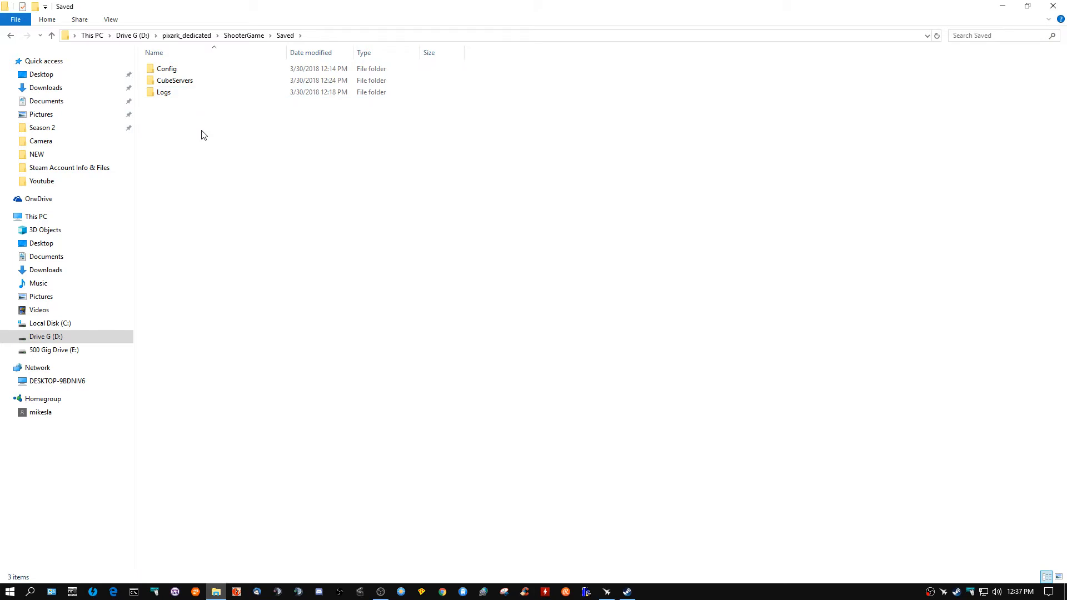
double_click(195, 84)
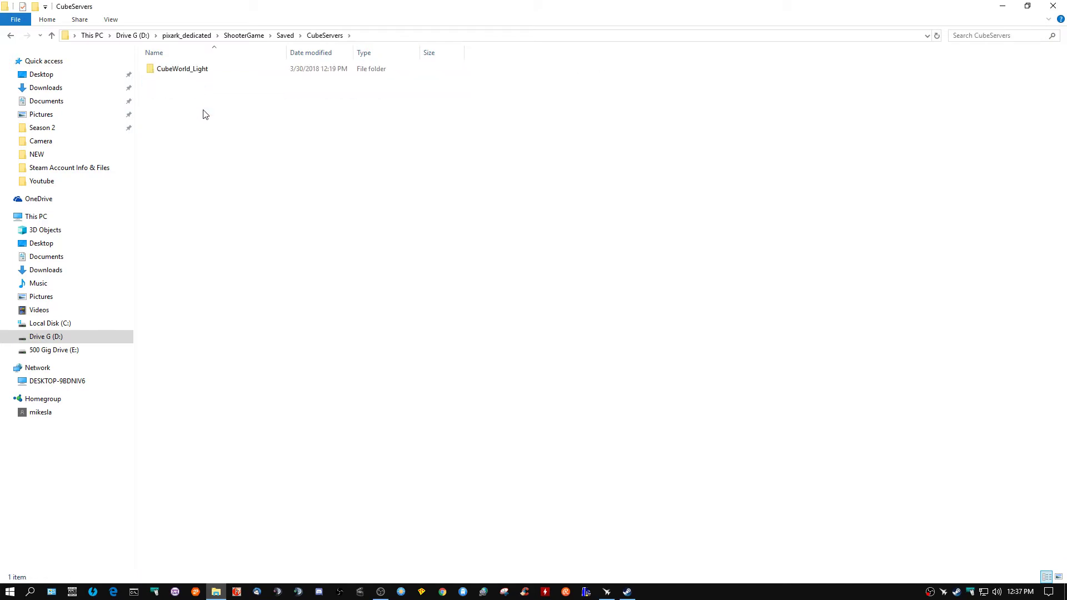
left_click(200, 72)
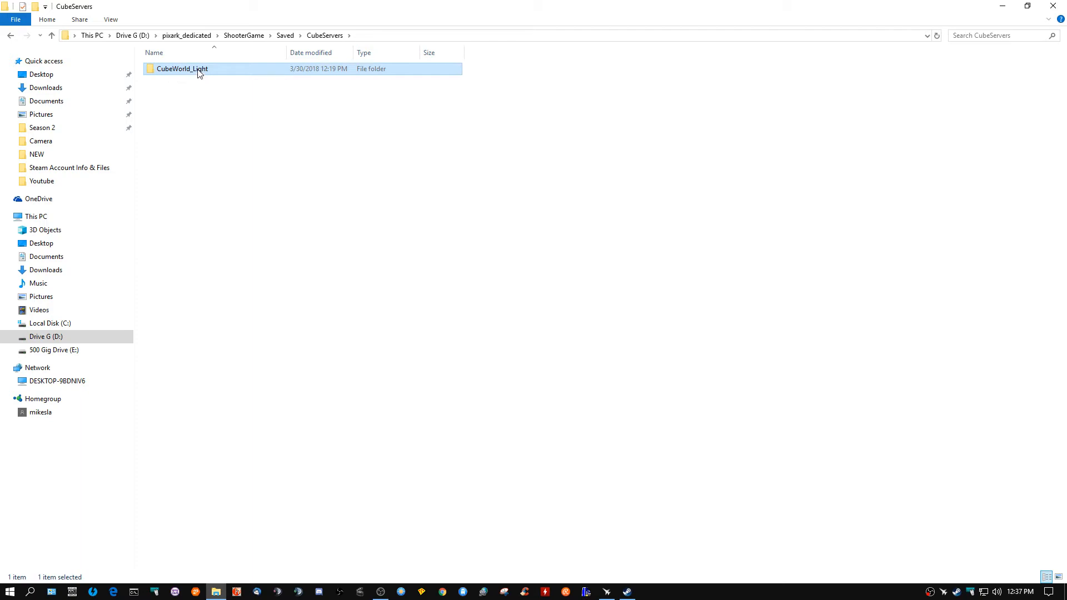
left_click(200, 88)
Rename the server's CubeWorld_Light folder to CubeWorld_Light.BACKUP.
right_click(196, 70)
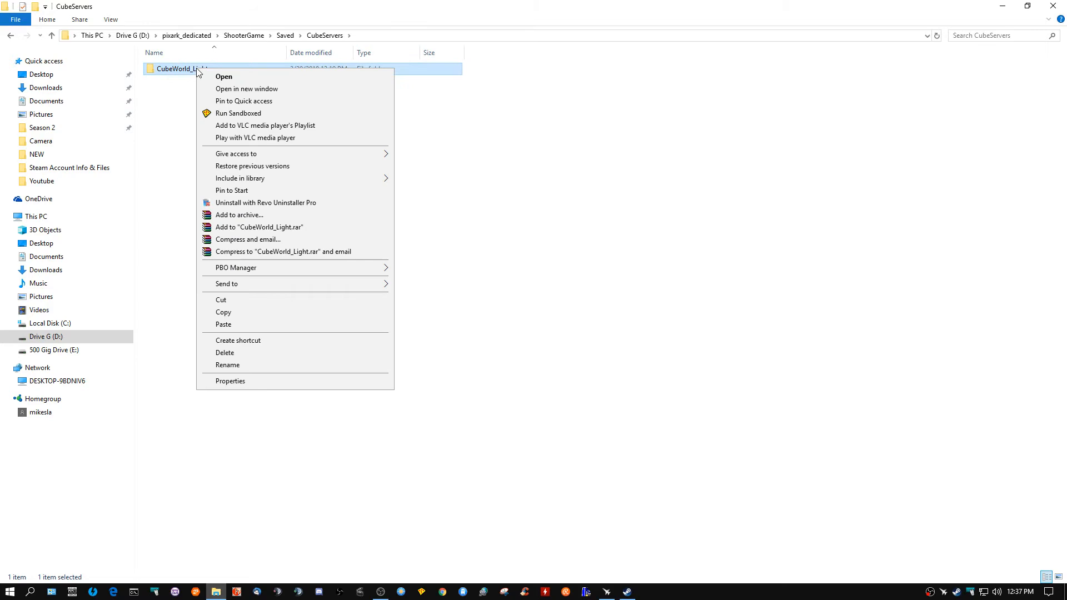
left_click(249, 364)
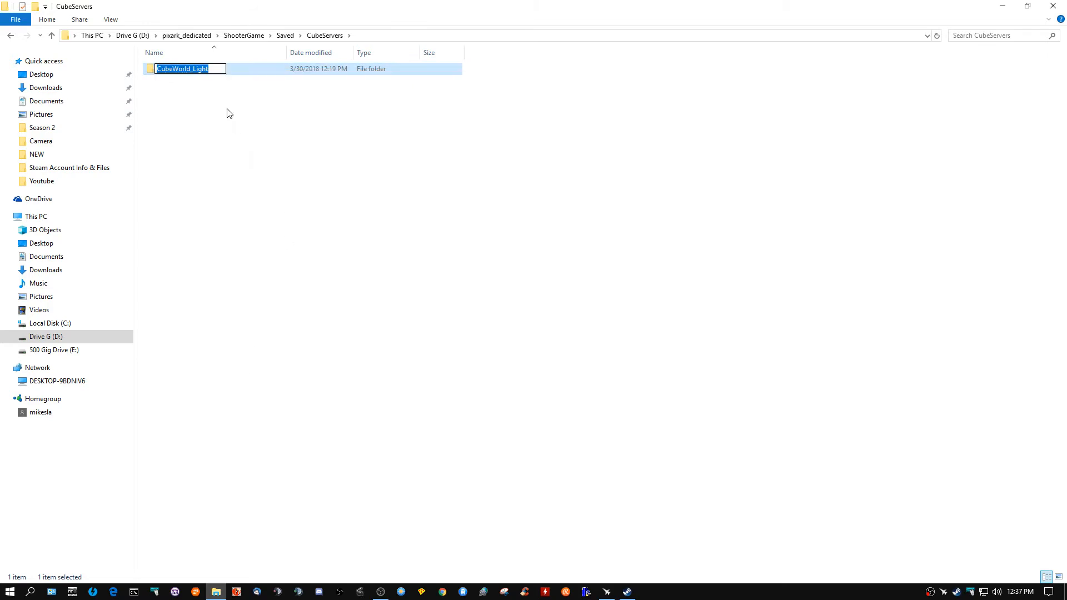
left_click(214, 69)
type(".BACKUP")
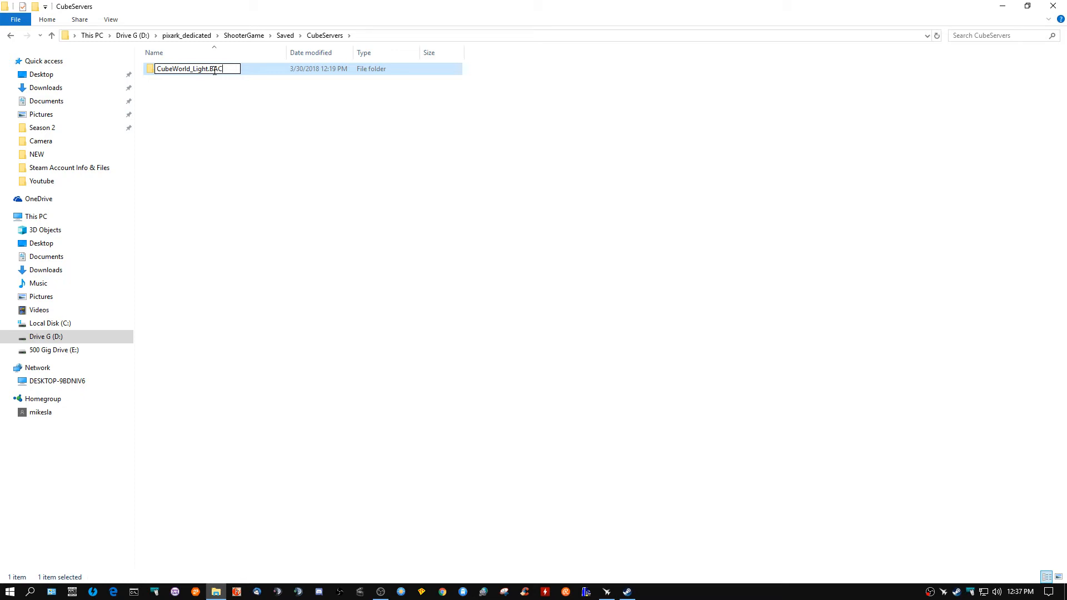
key("Return")
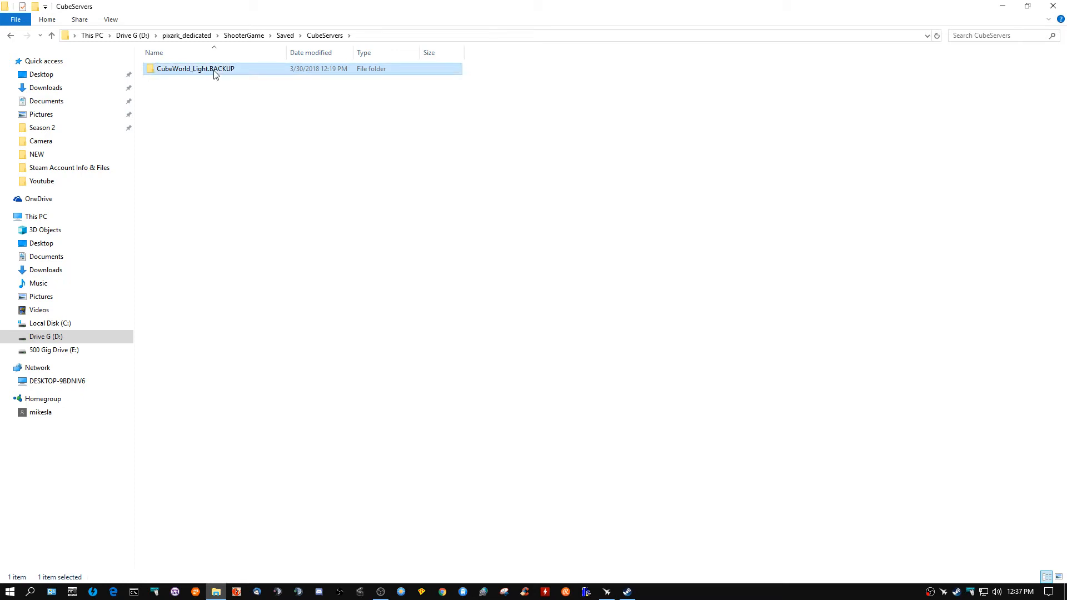
left_click(250, 138)
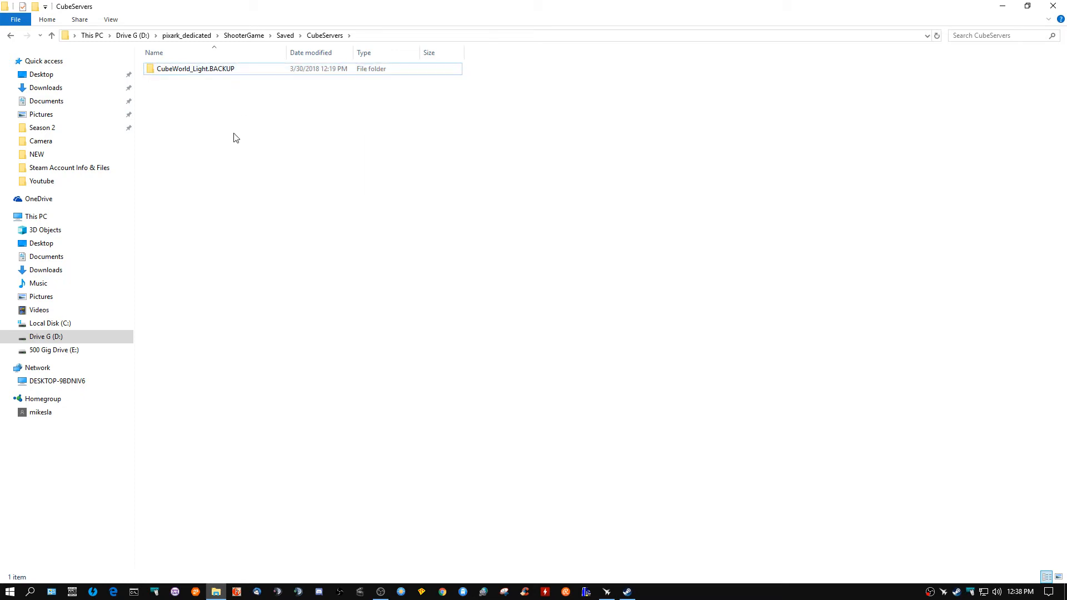
Paste the copied CubeWorld_Light into CubeServers and open its GUID-named map data folder.
right_click(234, 138)
left_click(215, 190)
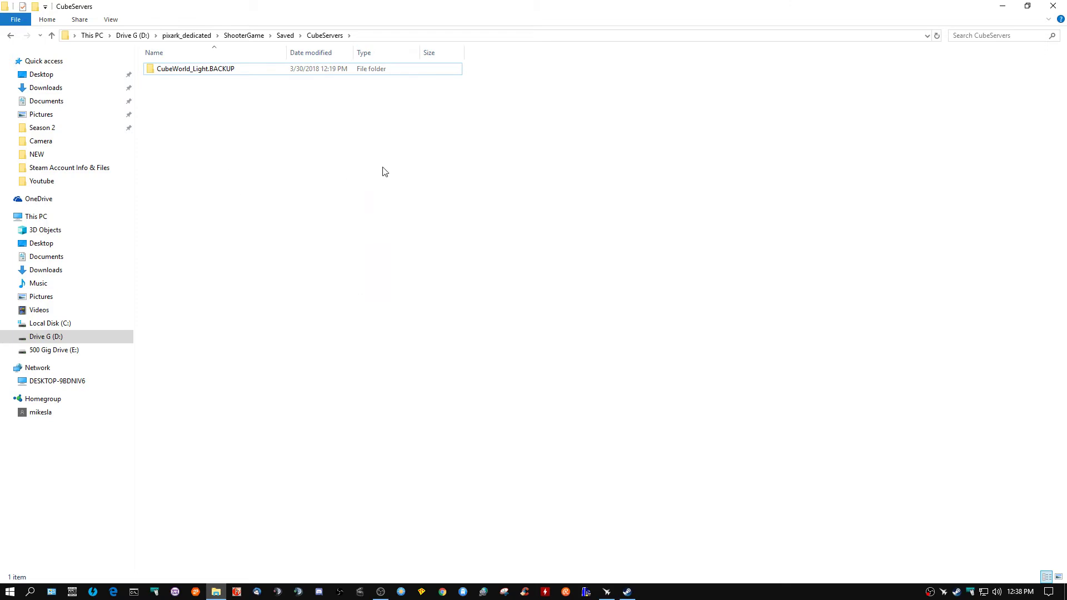
right_click(356, 173)
left_click(400, 249)
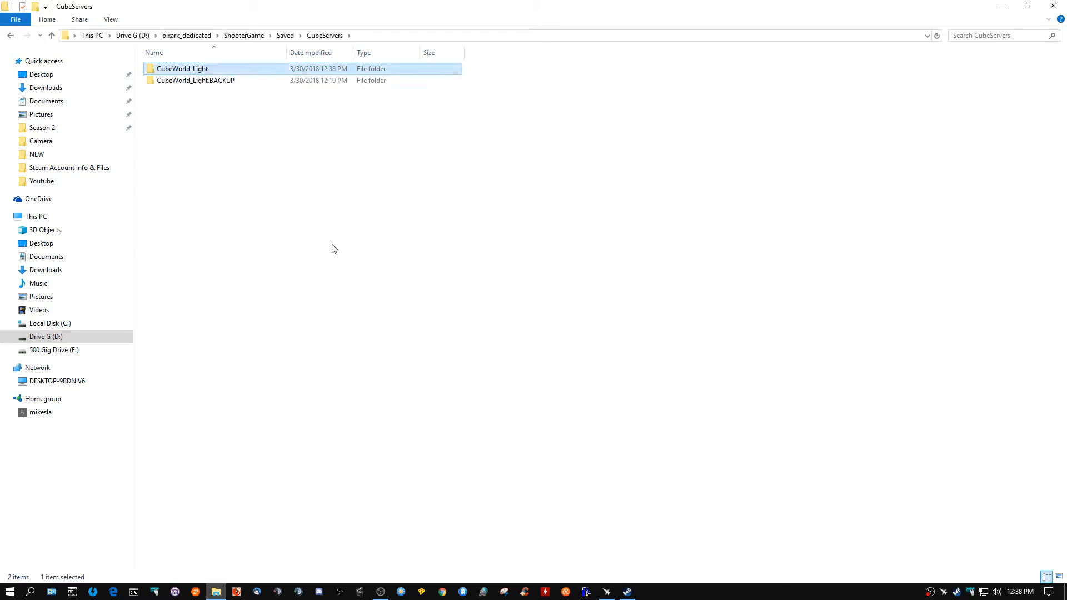
double_click(185, 70)
double_click(217, 69)
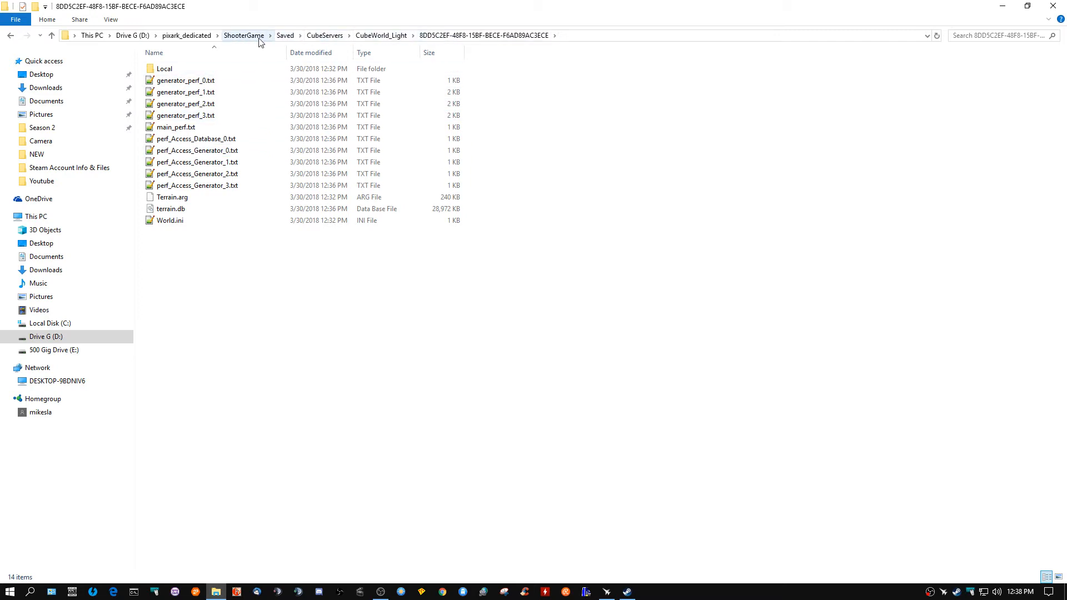
Go back to ShooterGame and into the Binaries > Win64 folder.
left_click(244, 35)
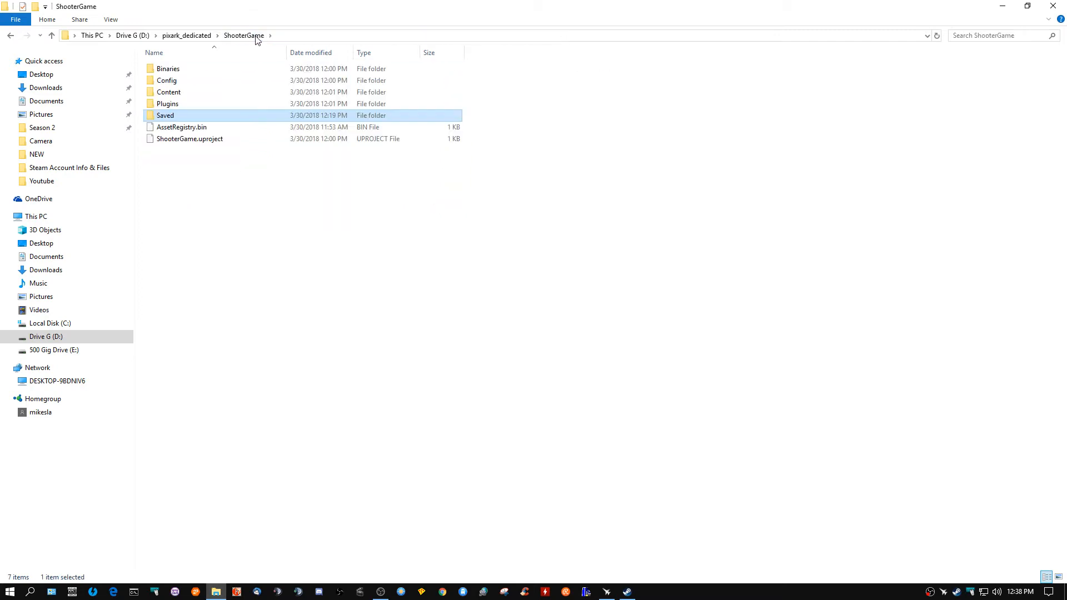
double_click(167, 68)
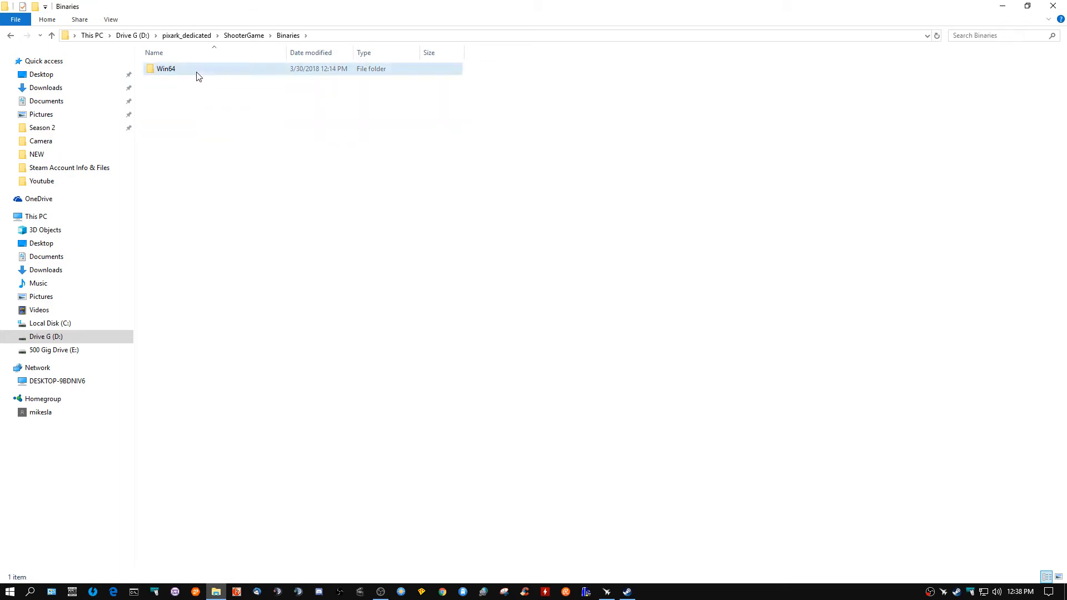
left_click(197, 76)
double_click(197, 75)
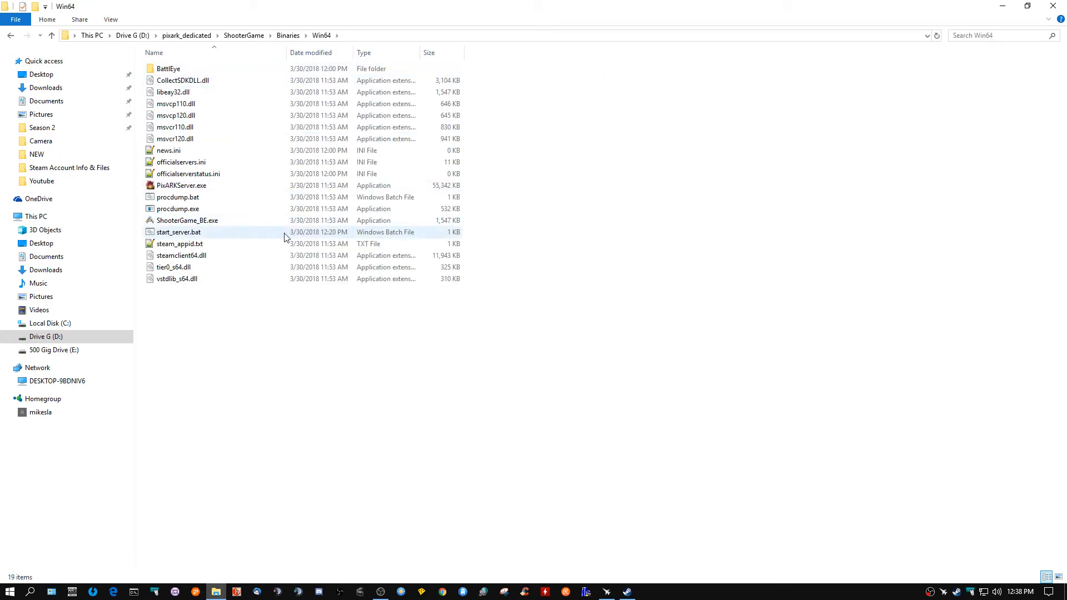
Open start_server.bat with Edit with Notepad++ and maximize the editor.
left_click(203, 233)
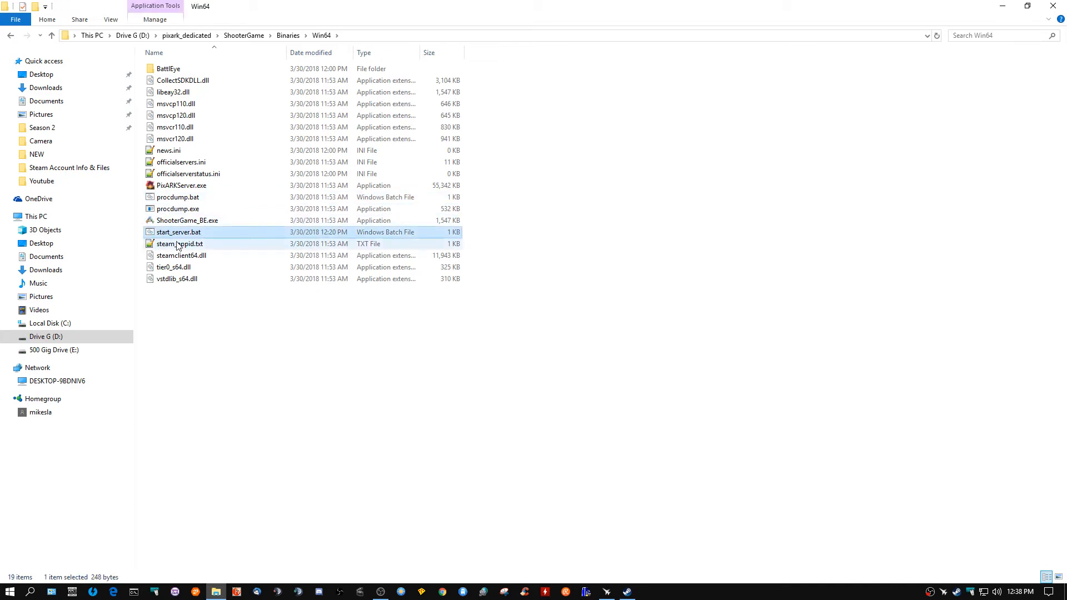
right_click(197, 232)
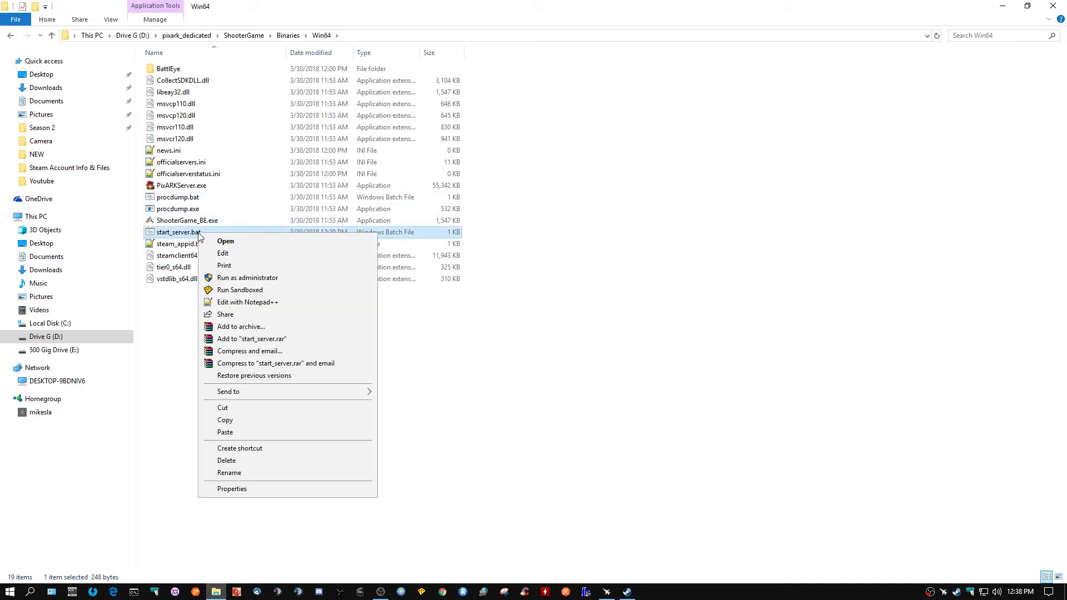
left_click(272, 304)
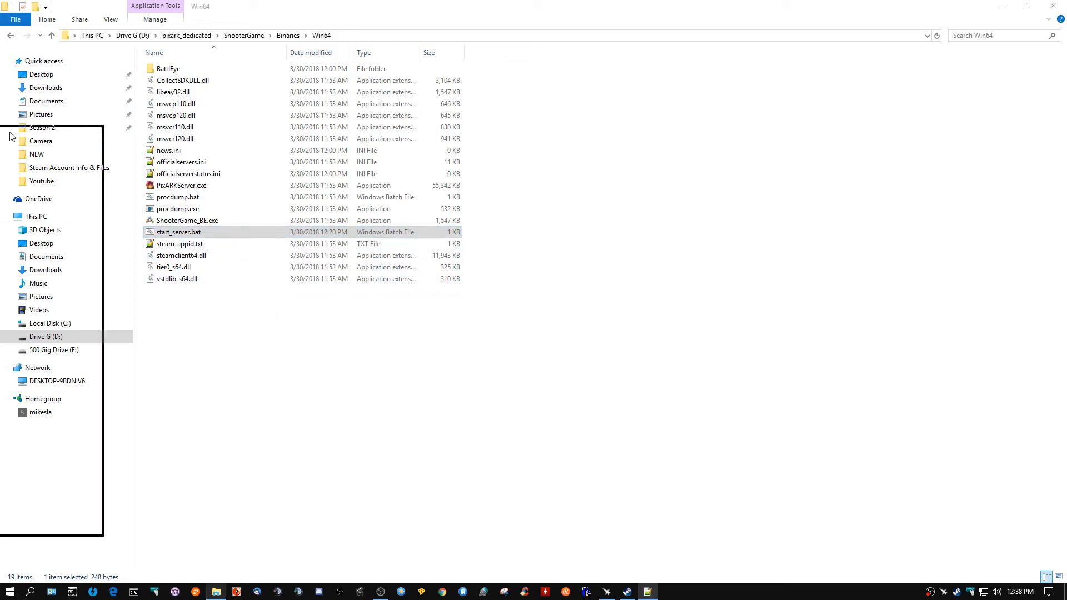
double_click(606, 175)
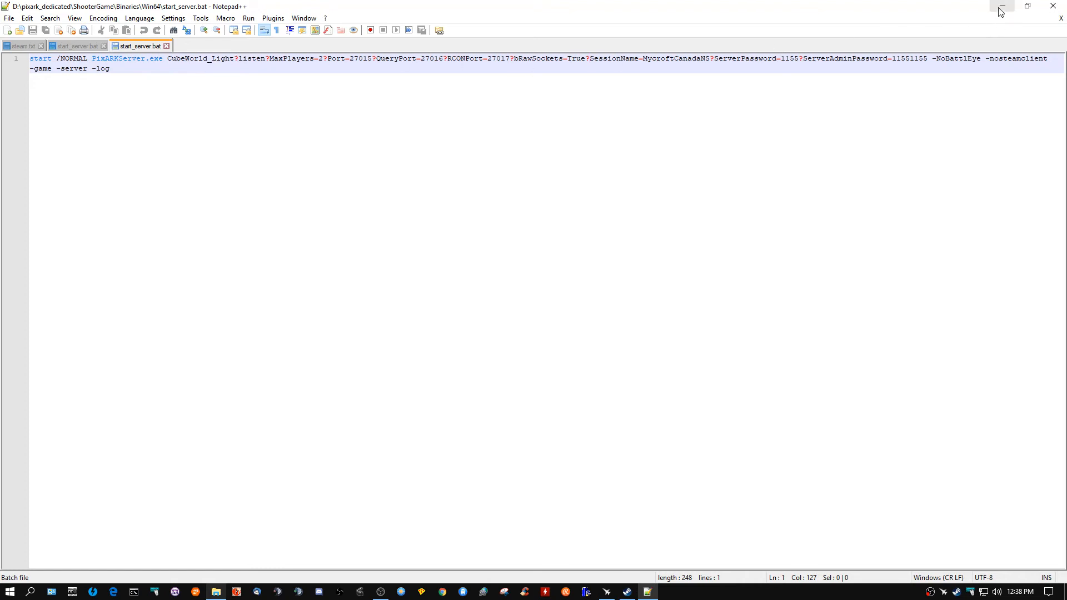
Close the older start_server.bat and steam.txt tabs, leaving the server's script, and minimize Notepad++.
left_click(103, 46)
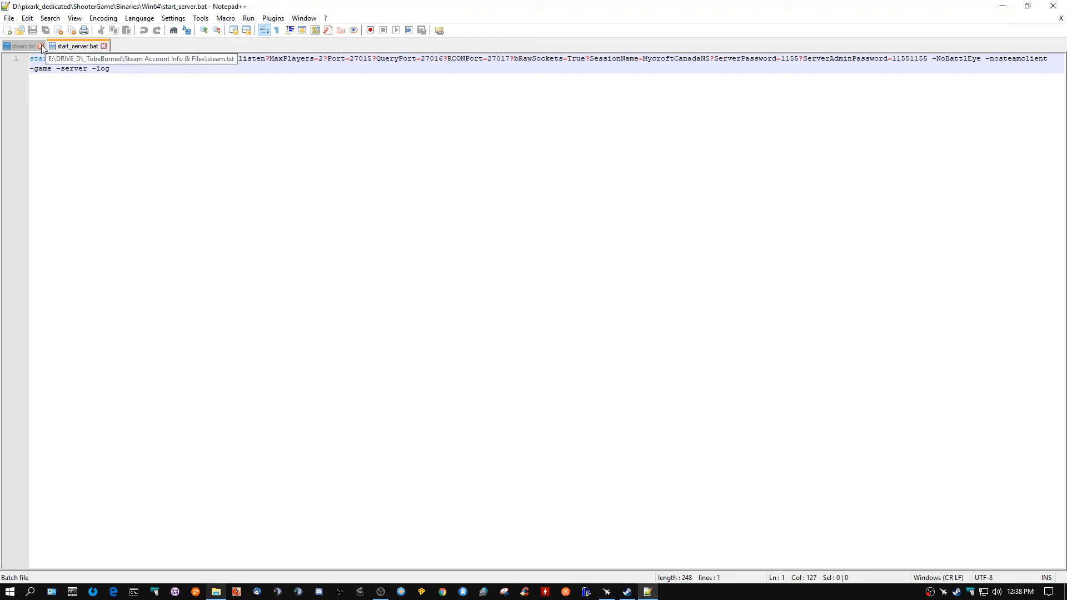
left_click(42, 46)
left_click(242, 101)
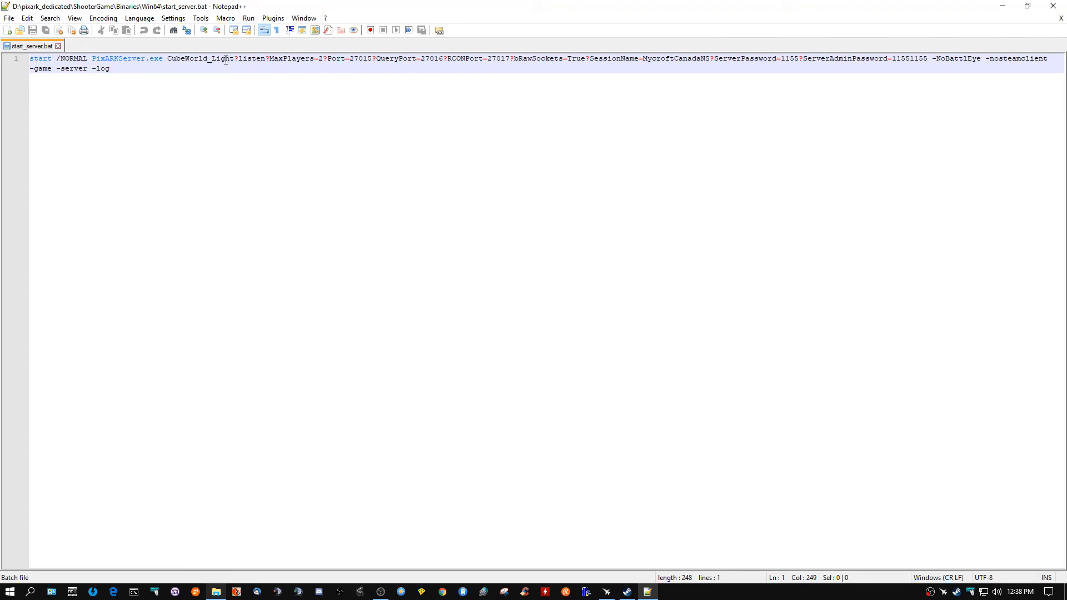
left_click(1003, 9)
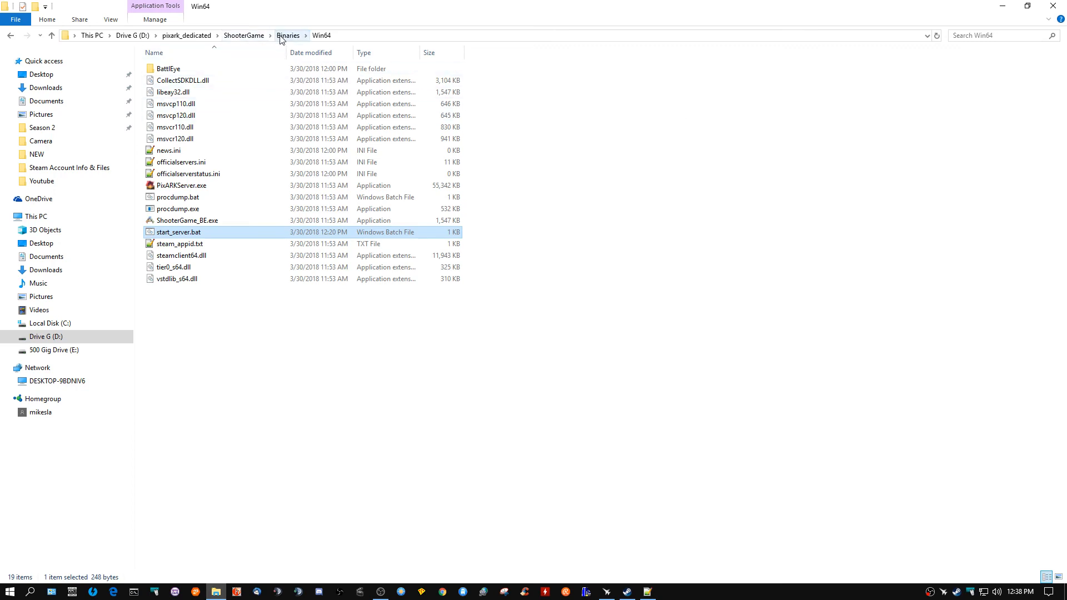
Navigate to Saved\CubeServers and select the new CubeWorld_Light folder beside CubeWorld_Light.BACKUP.
left_click(244, 35)
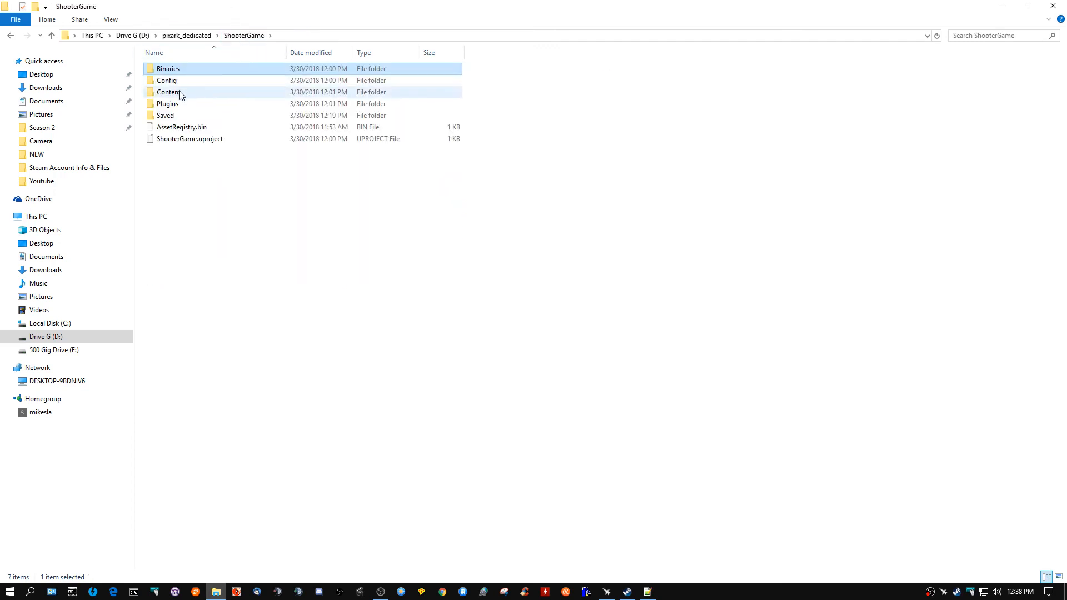
double_click(180, 116)
double_click(190, 81)
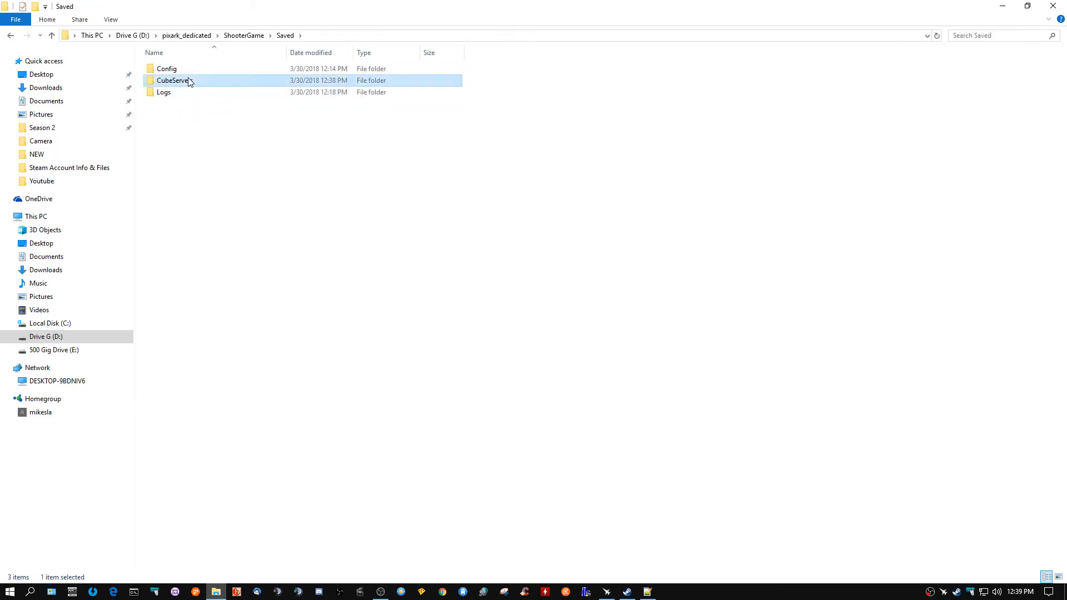
left_click(230, 69)
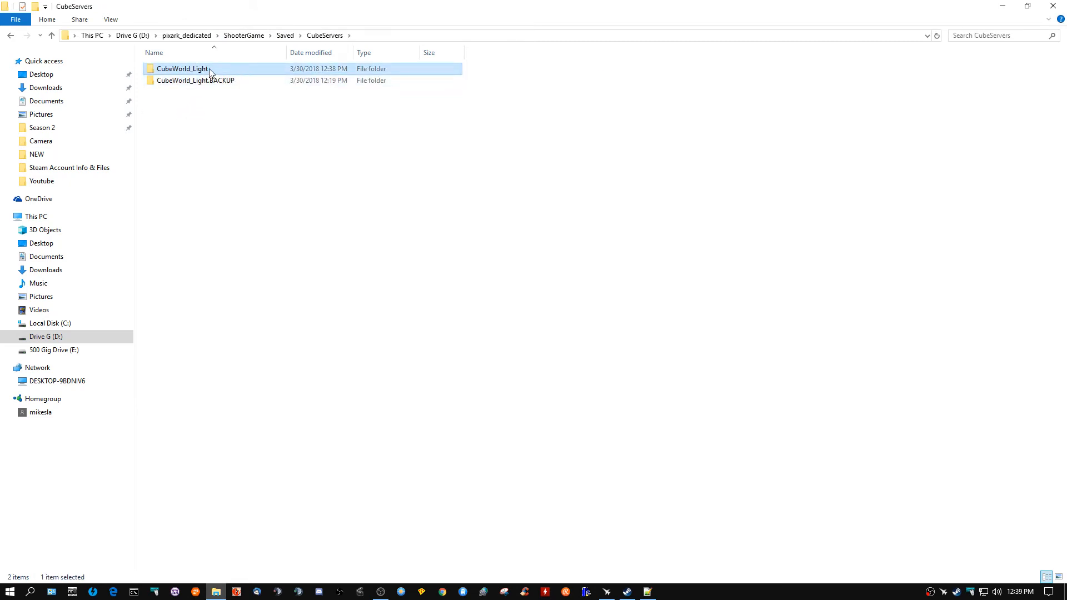
left_click(649, 592)
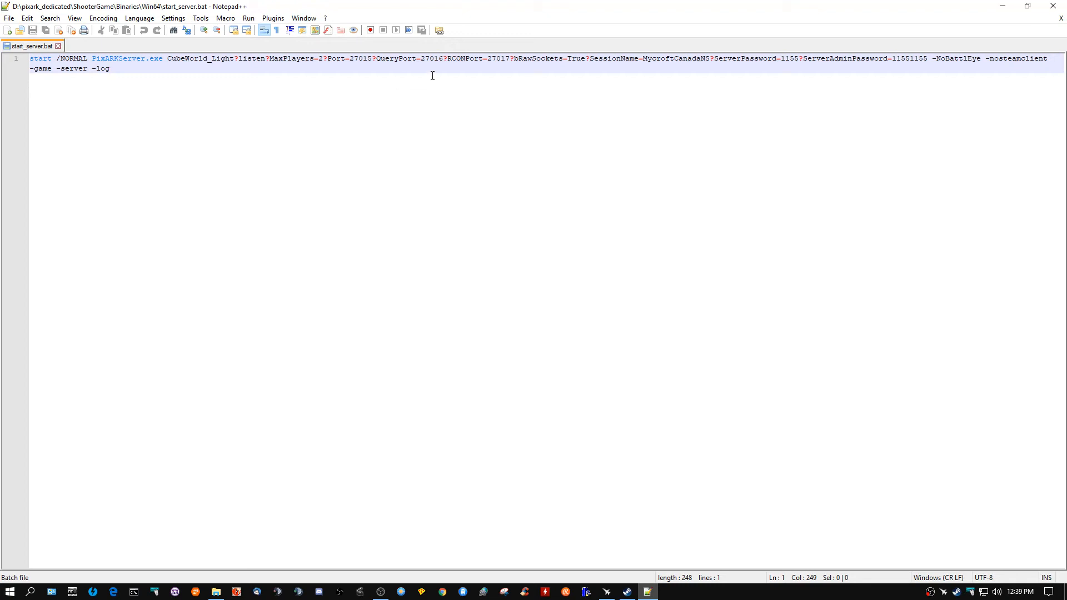
Close Notepad++ and return the file browser to the ShooterGame folder.
left_click(1052, 6)
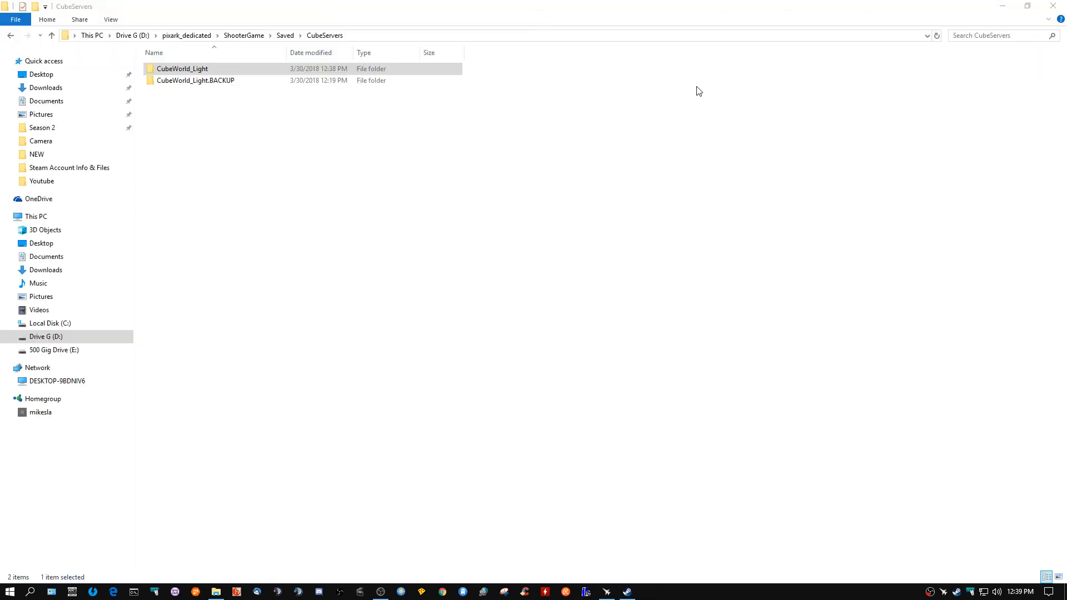
left_click(464, 137)
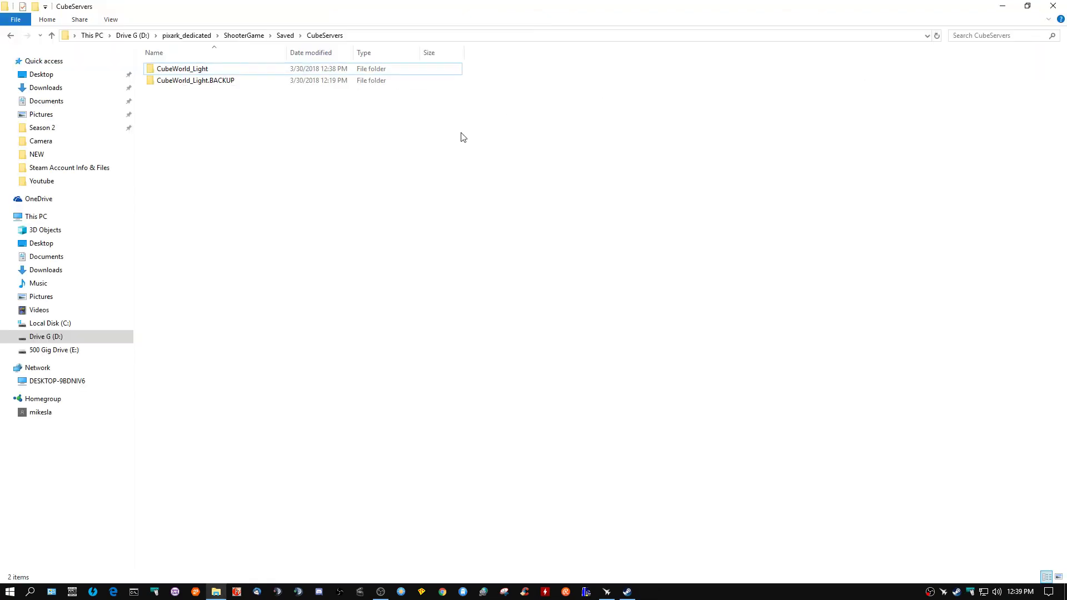
left_click(243, 35)
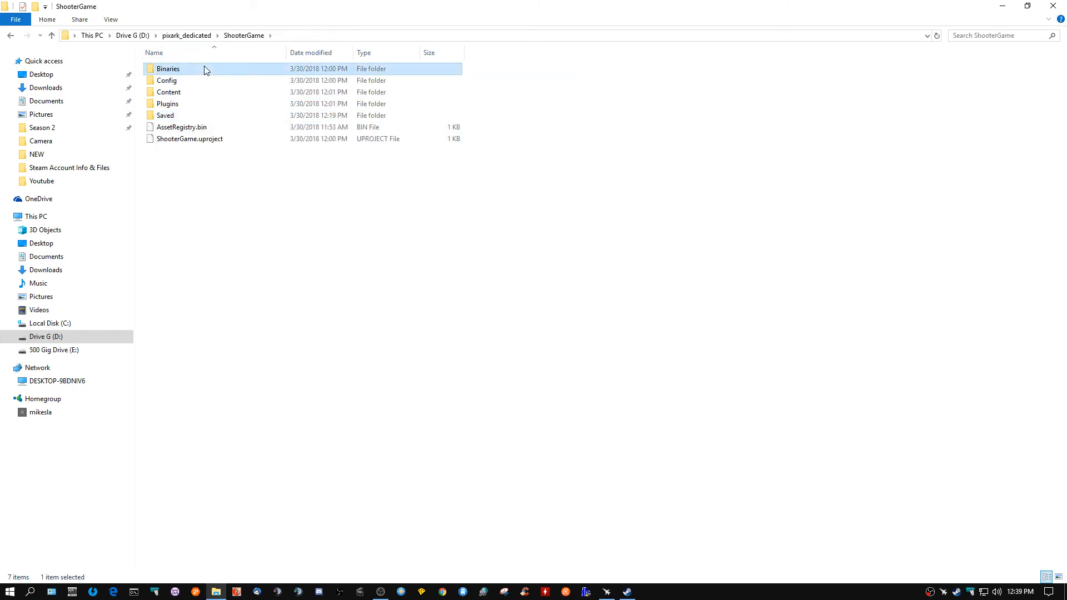
Run start_server.bat from Binaries\Win64 to launch the PixARK server console.
double_click(205, 70)
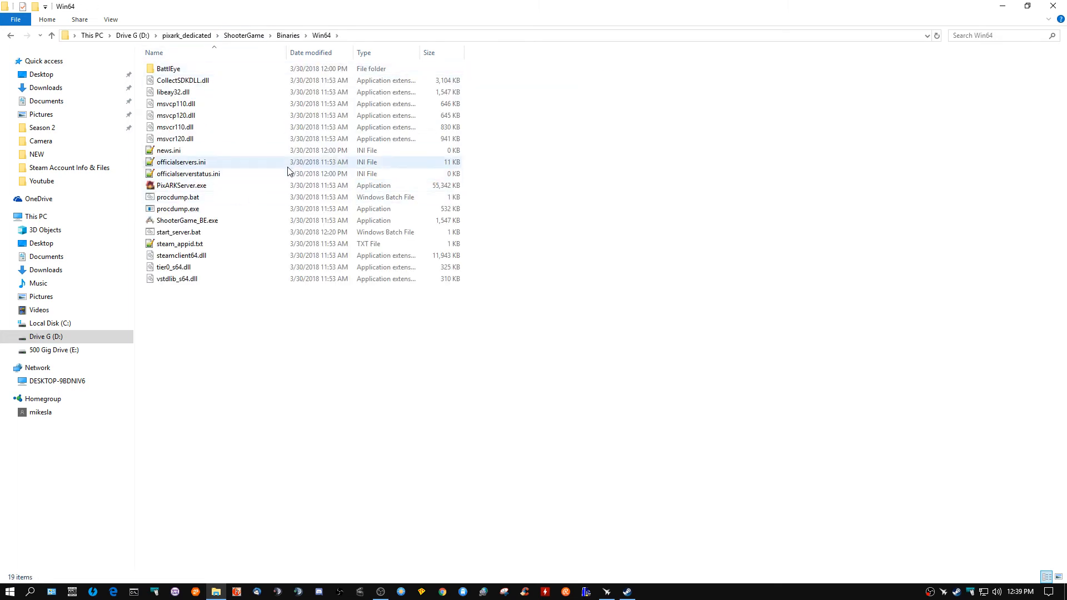
left_click(204, 233)
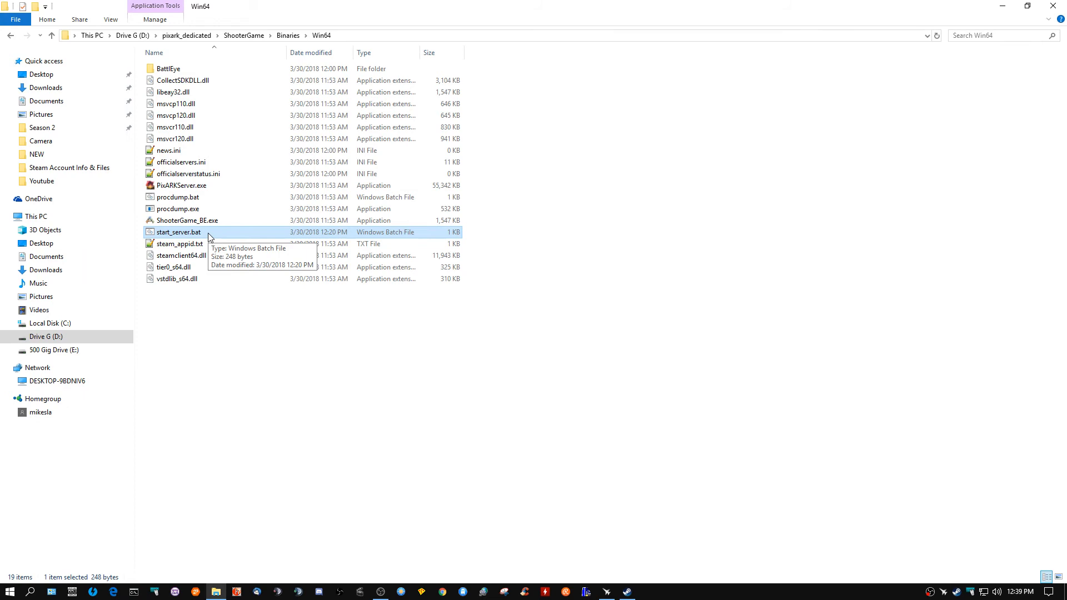
double_click(210, 237)
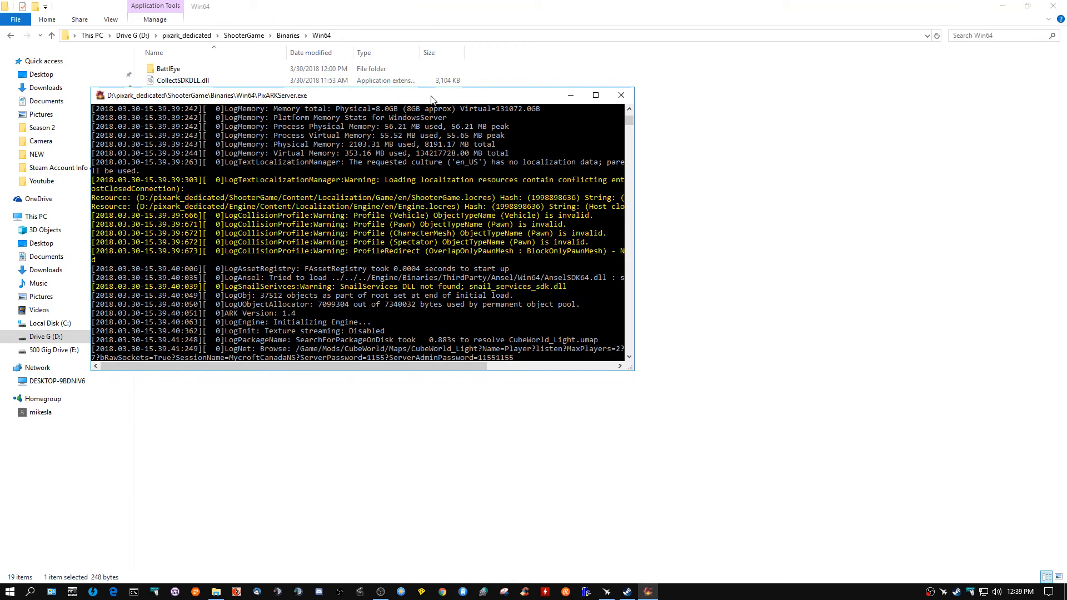
Minimize the PixARKServer console once CubeWorld_Light begins loading, leaving Win64 visible.
left_click(621, 95)
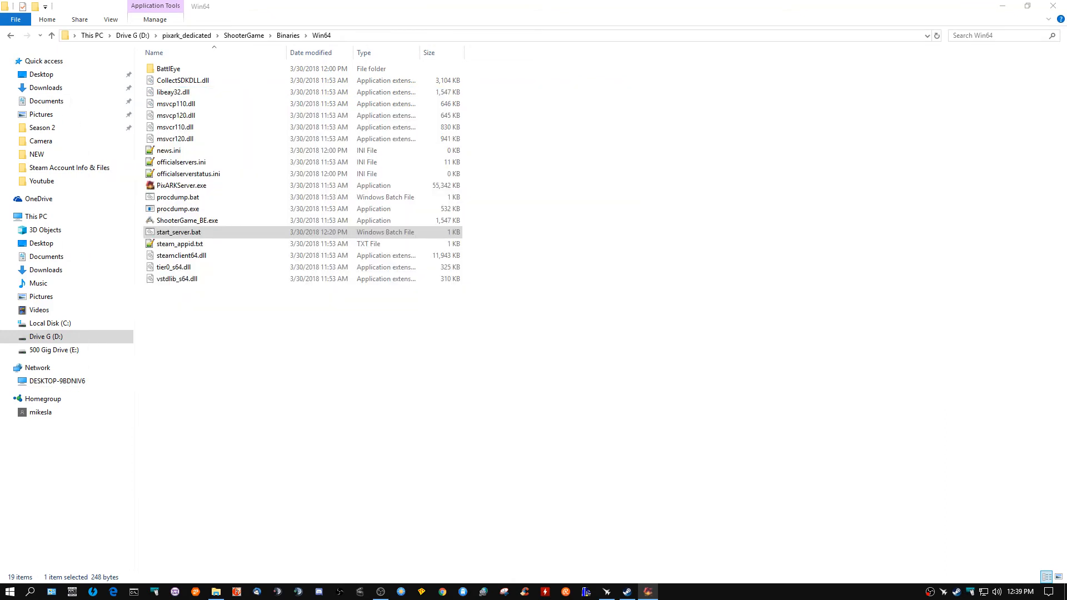
left_click(394, 371)
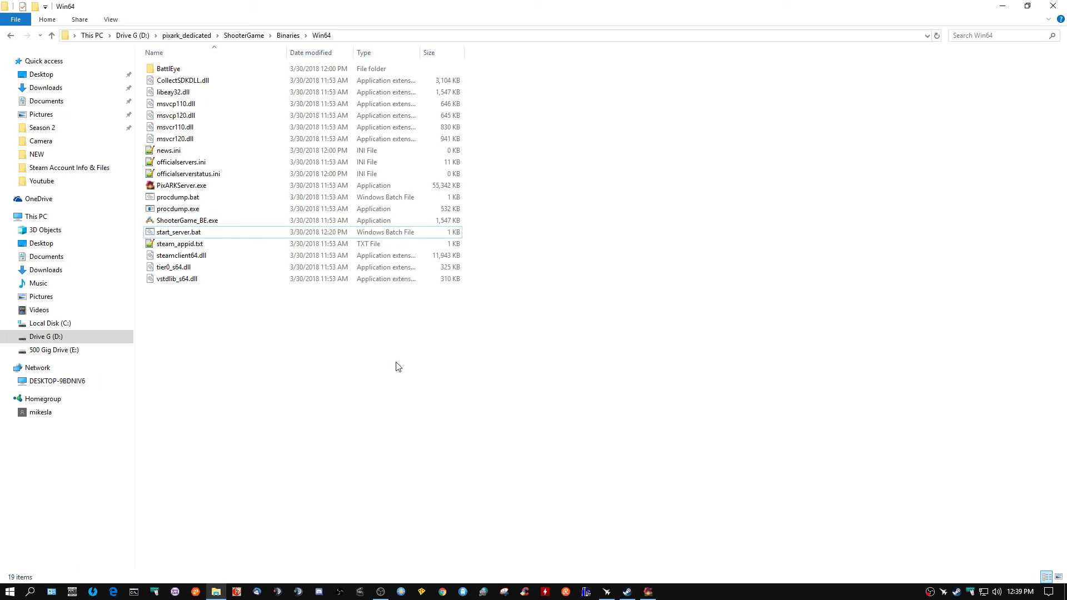